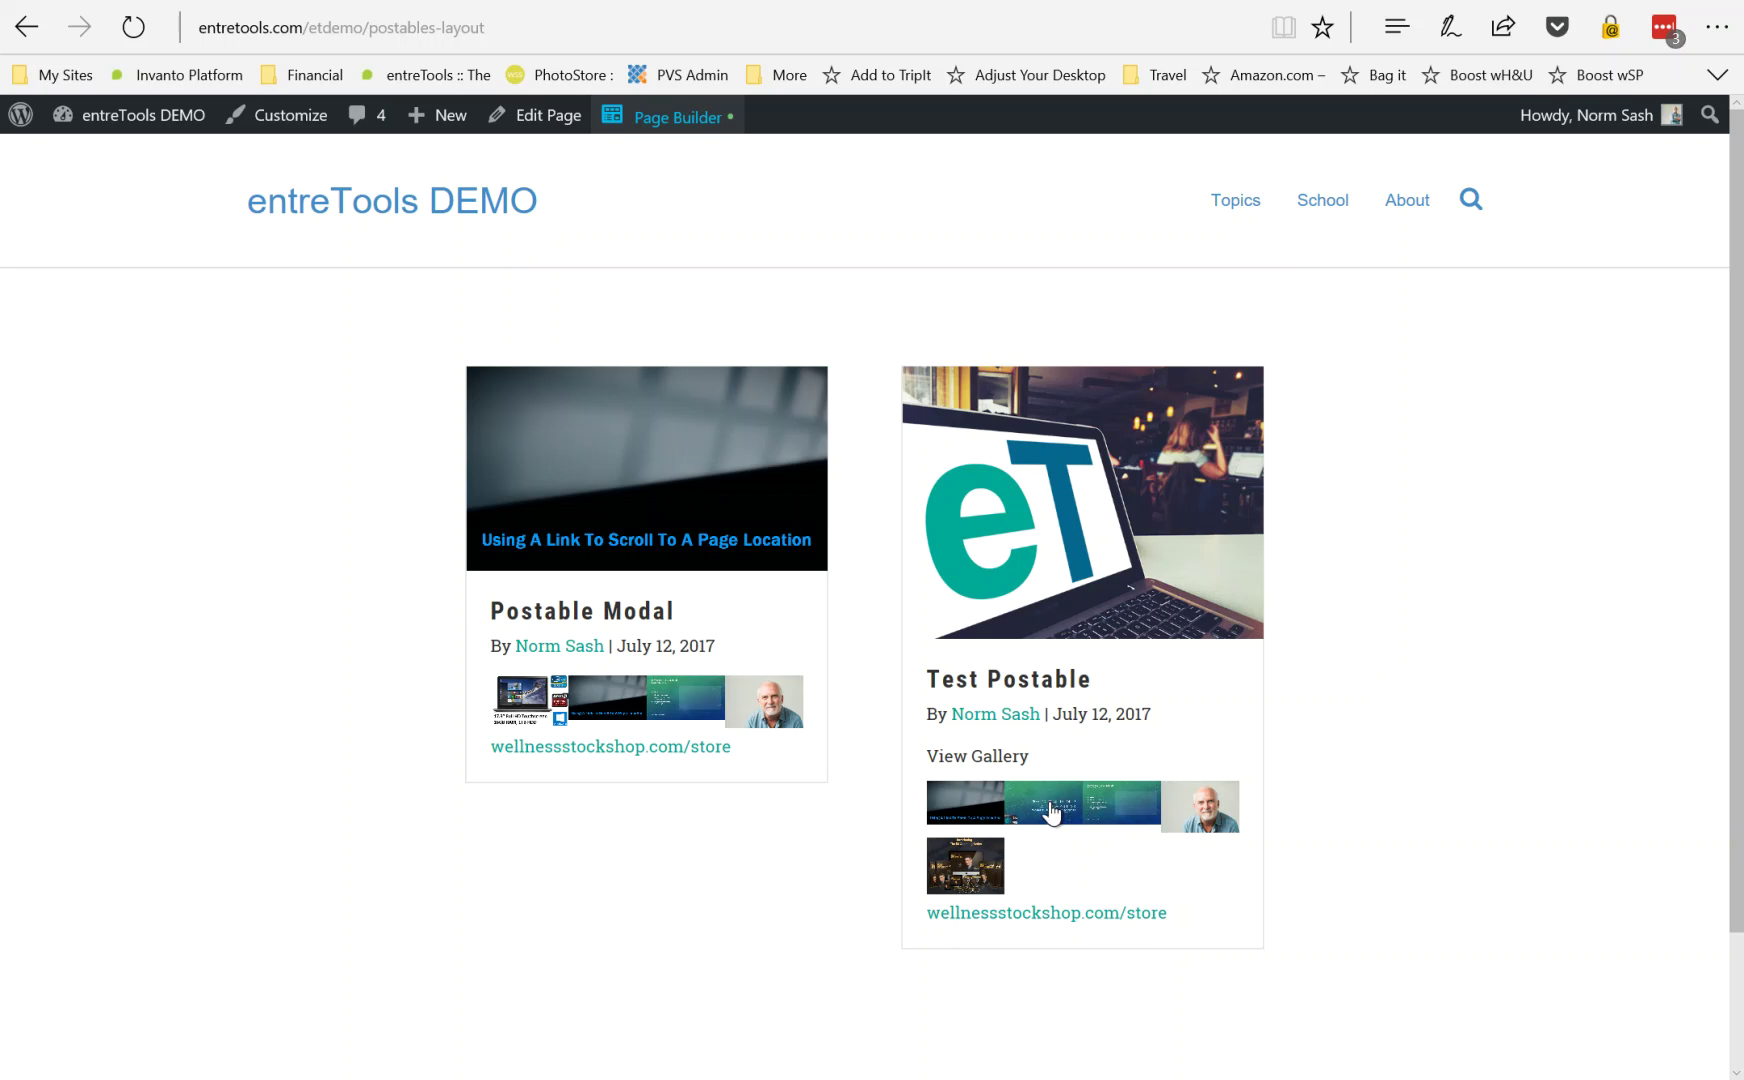
# Test the gallery popup from two different Test Postable thumbnails on the live page, closing it each time.
pyautogui.click(1050, 808)
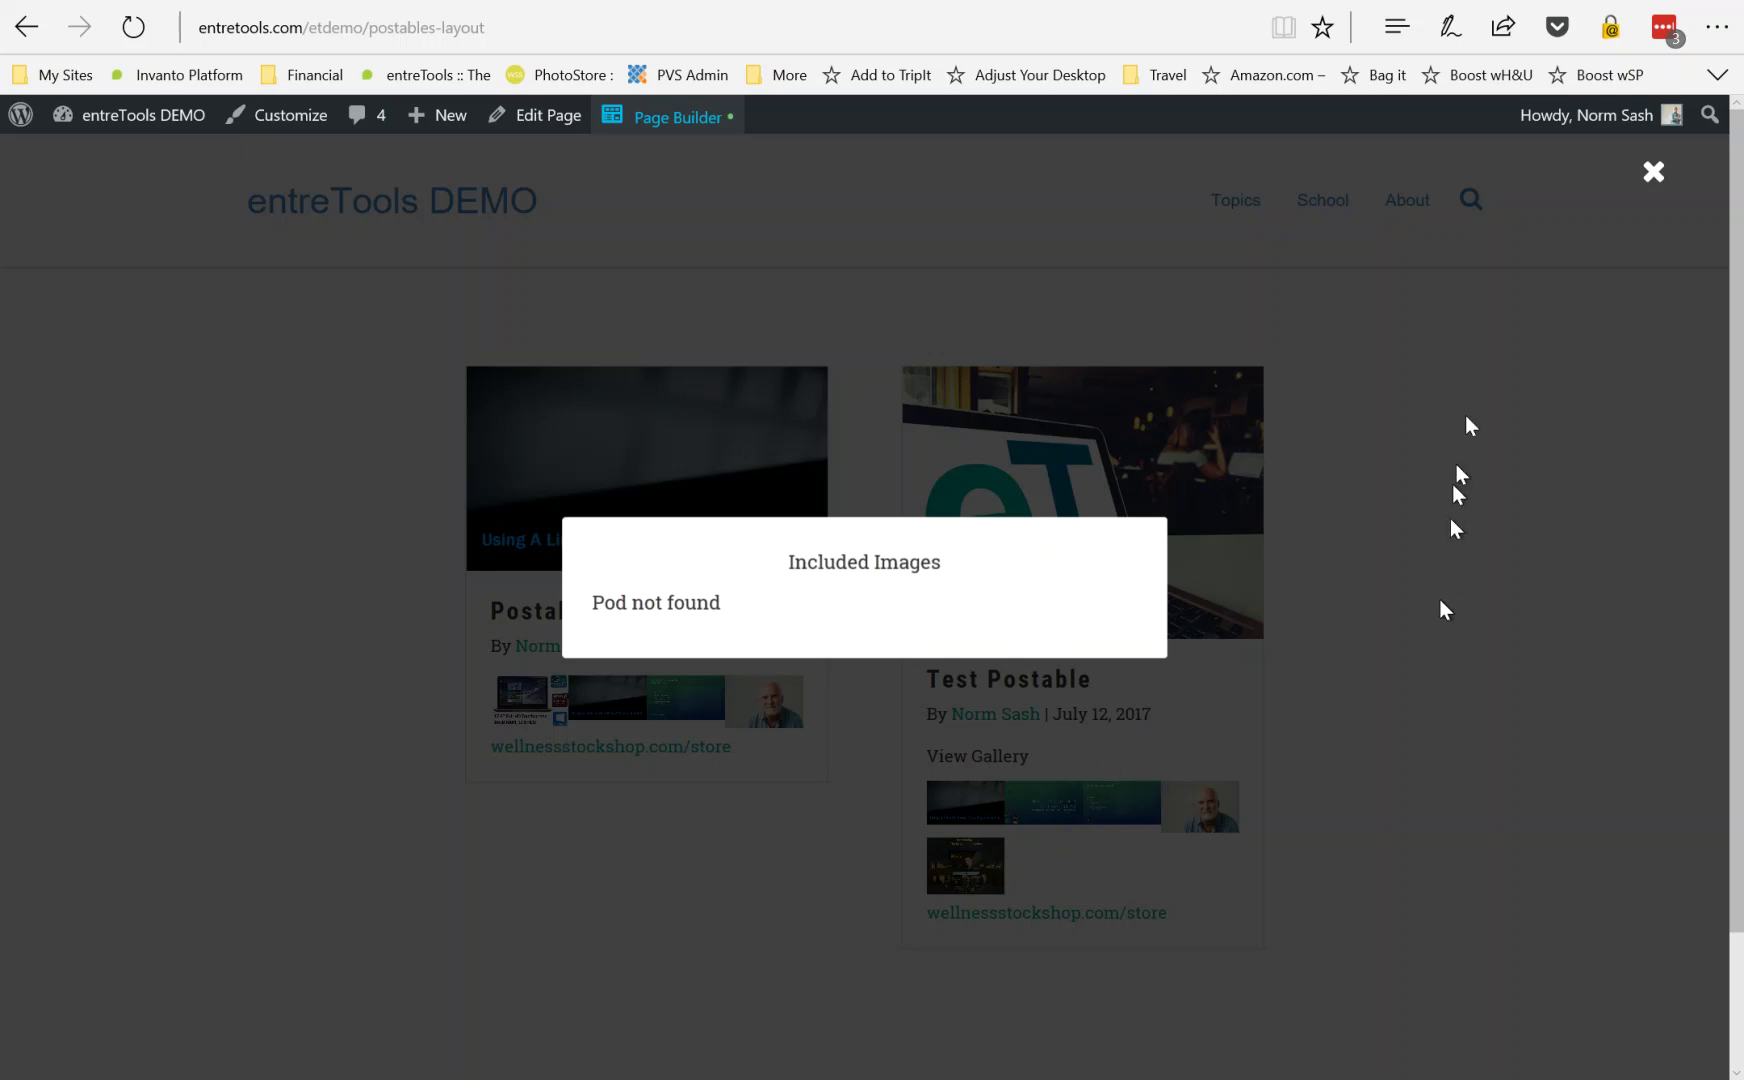
pyautogui.click(1654, 176)
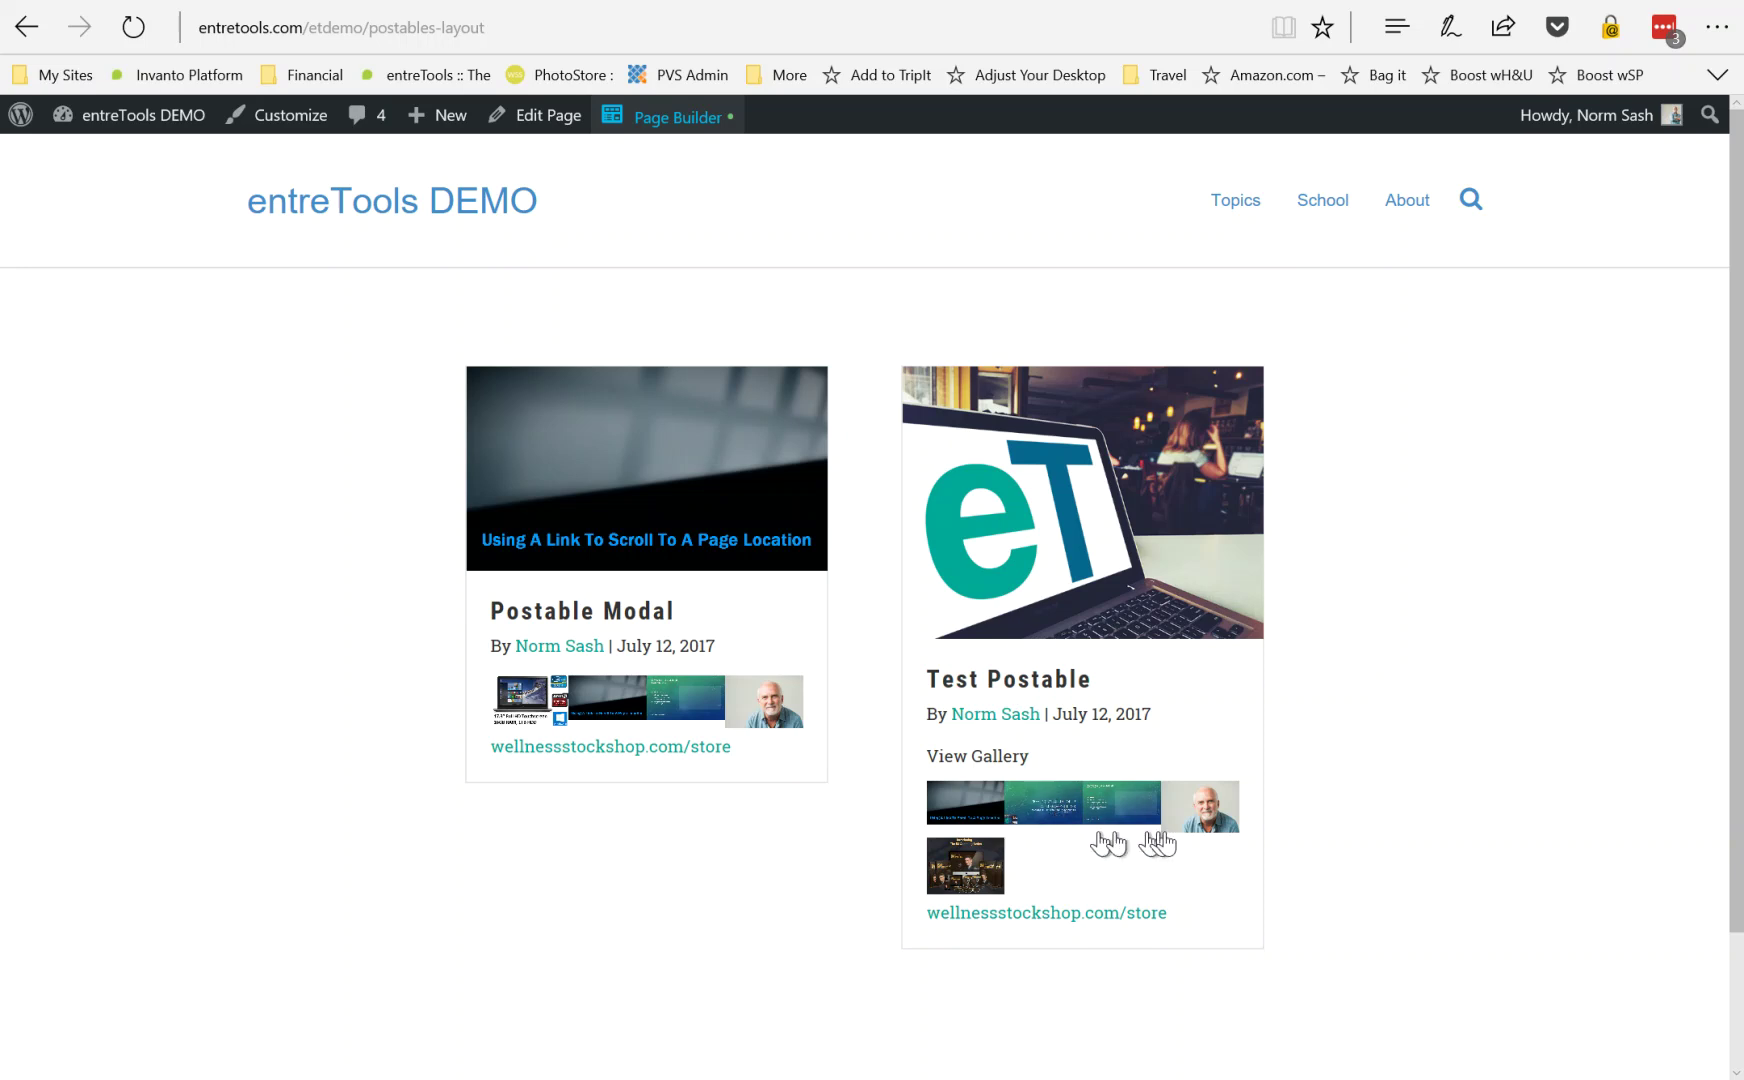
pyautogui.click(1095, 818)
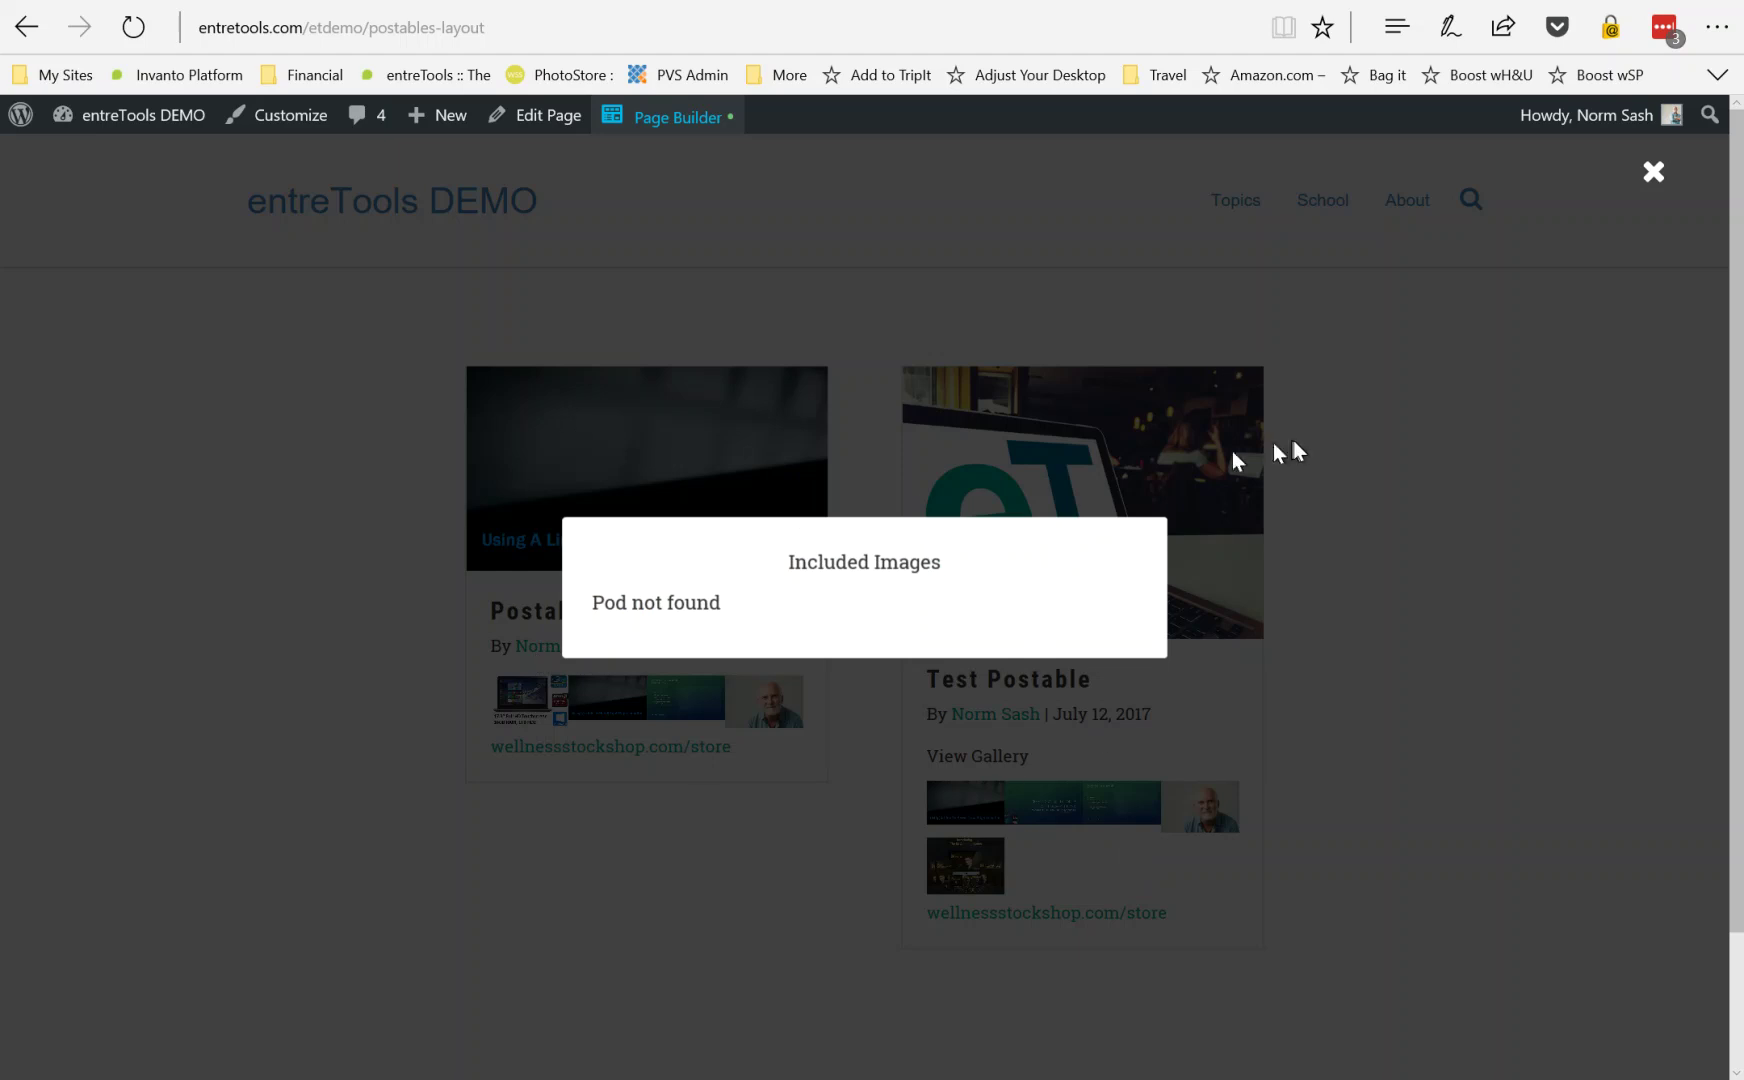
pyautogui.click(1655, 174)
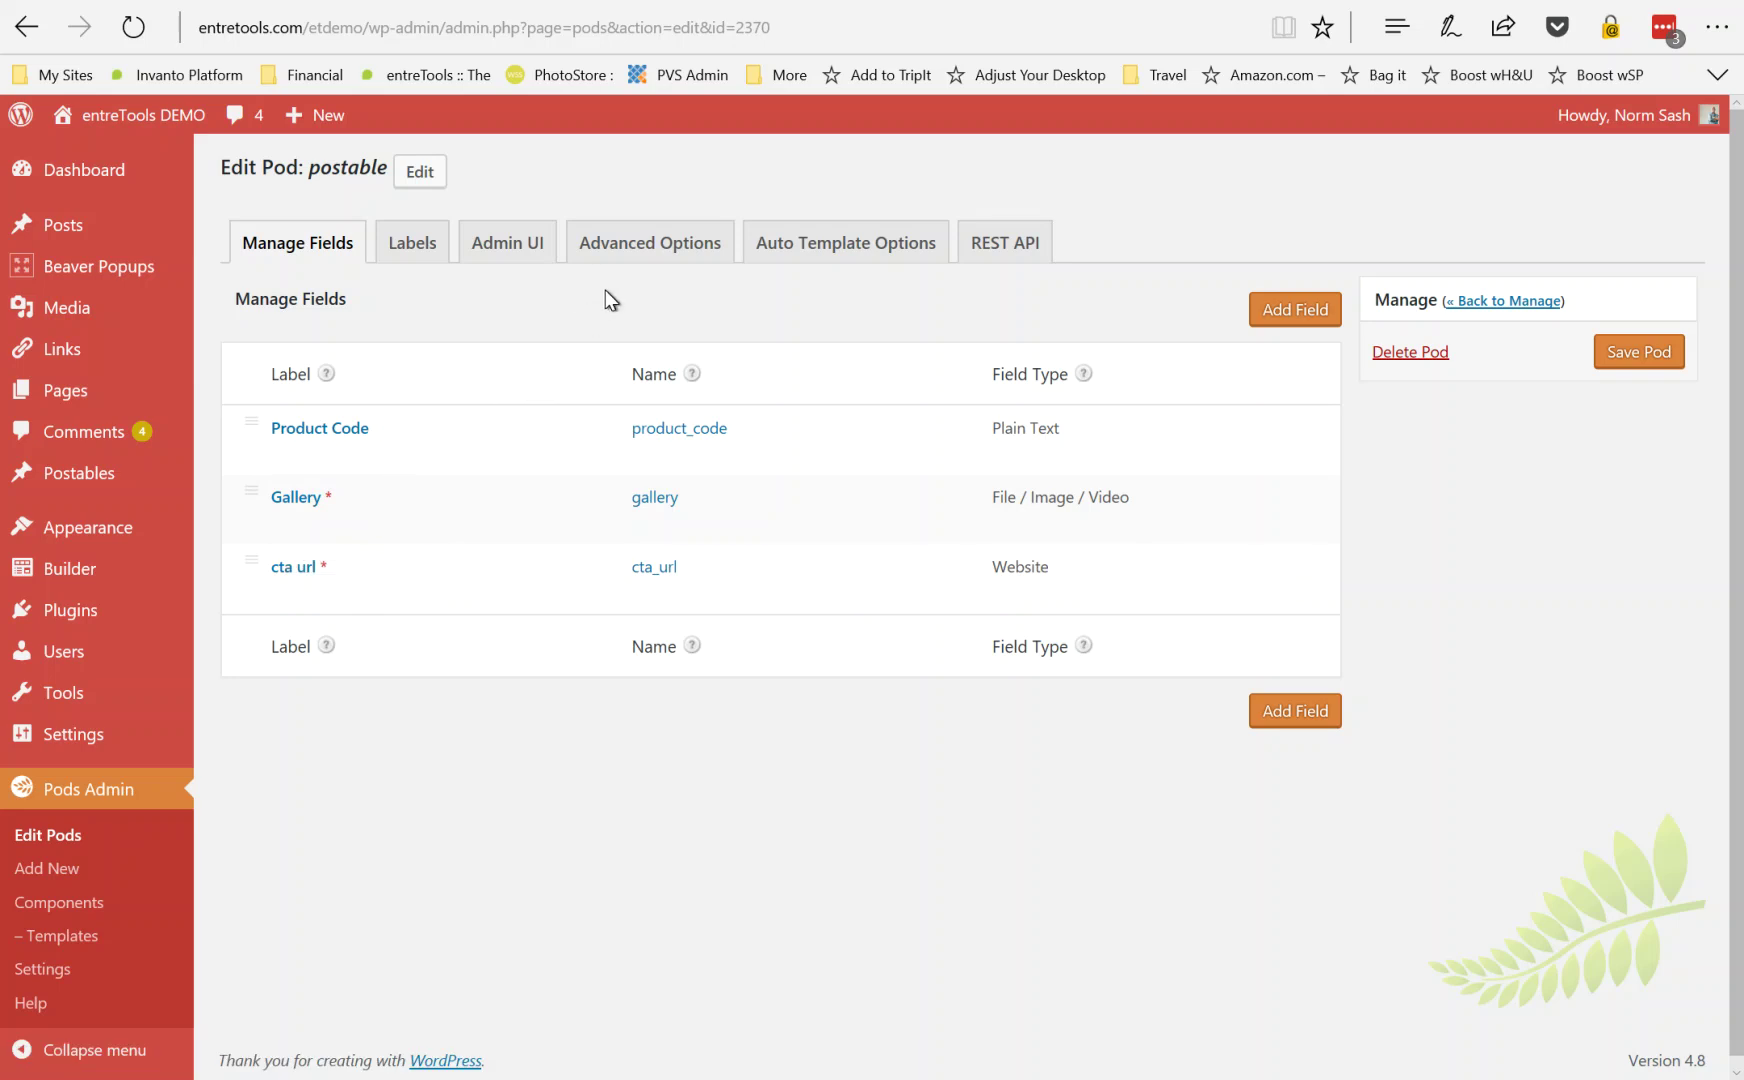
# Examine the postable pod's advanced options, including its supported features and built-in taxonomies, and return to its field list.
pyautogui.click(653, 252)
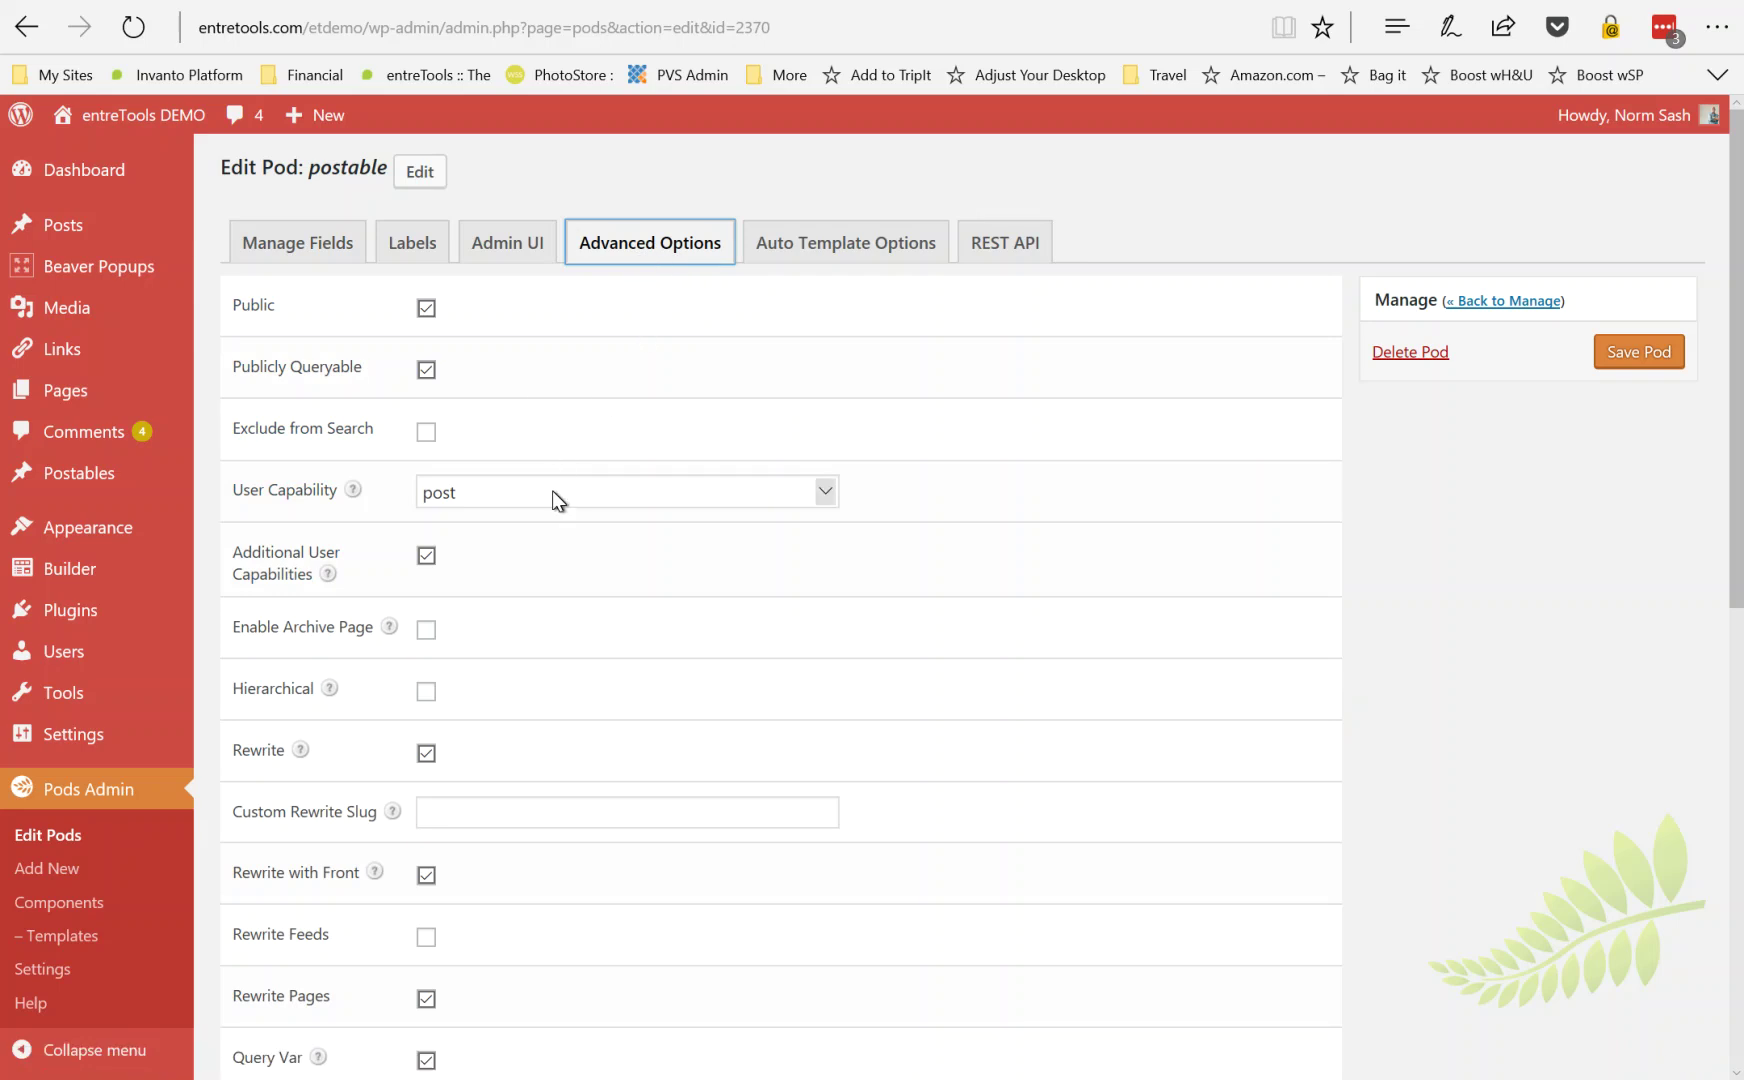
pyautogui.scroll(-5, 557, 447)
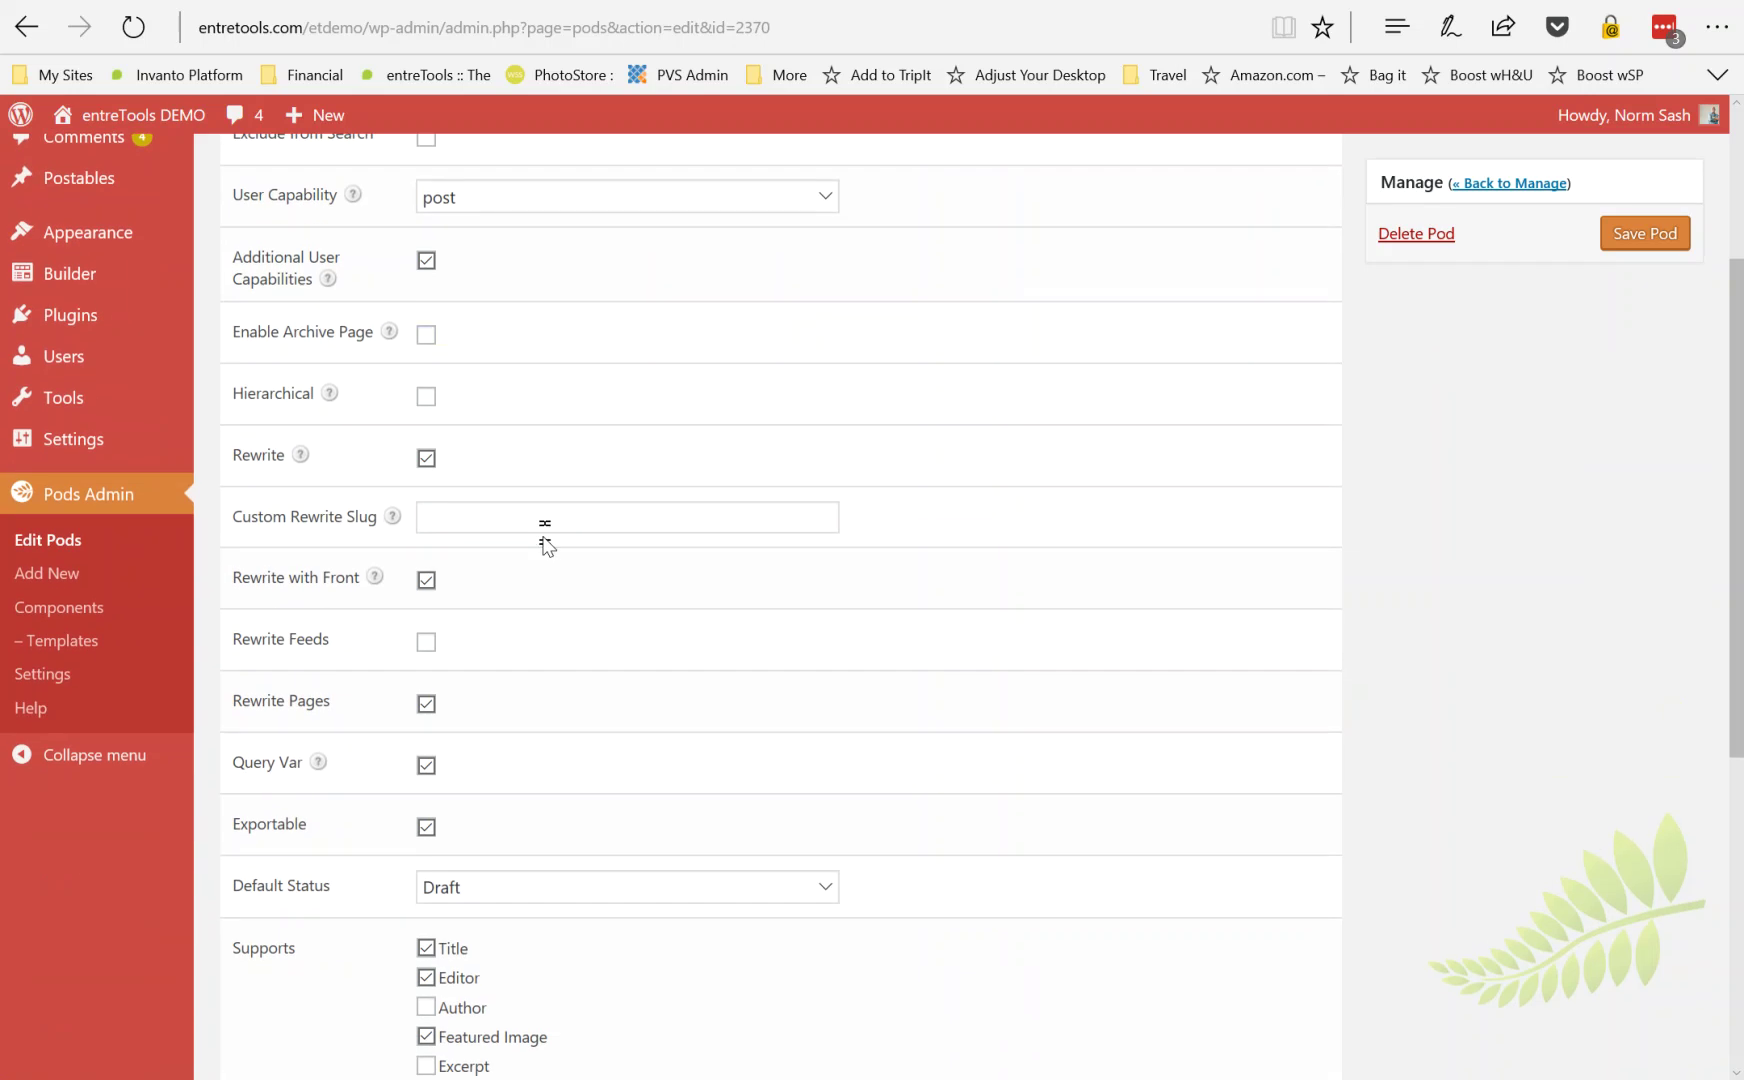
pyautogui.scroll(-3, 600, 572)
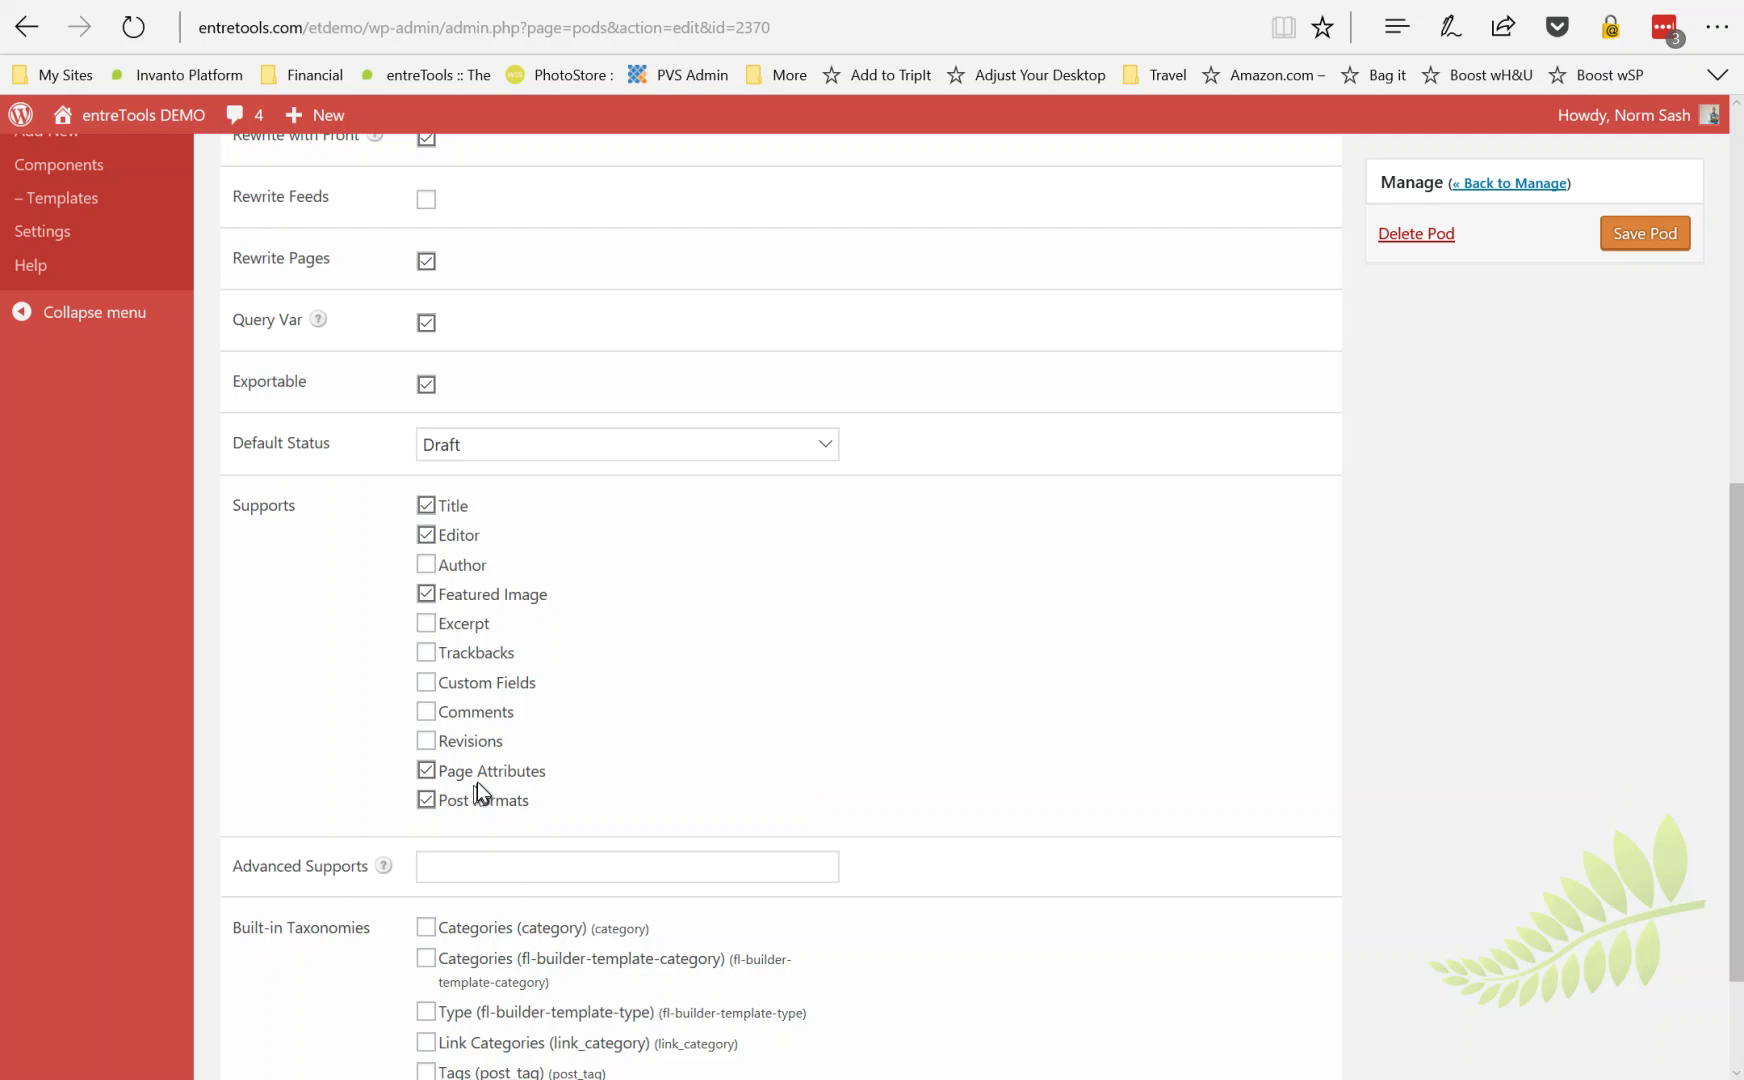
pyautogui.scroll(-2, 805, 692)
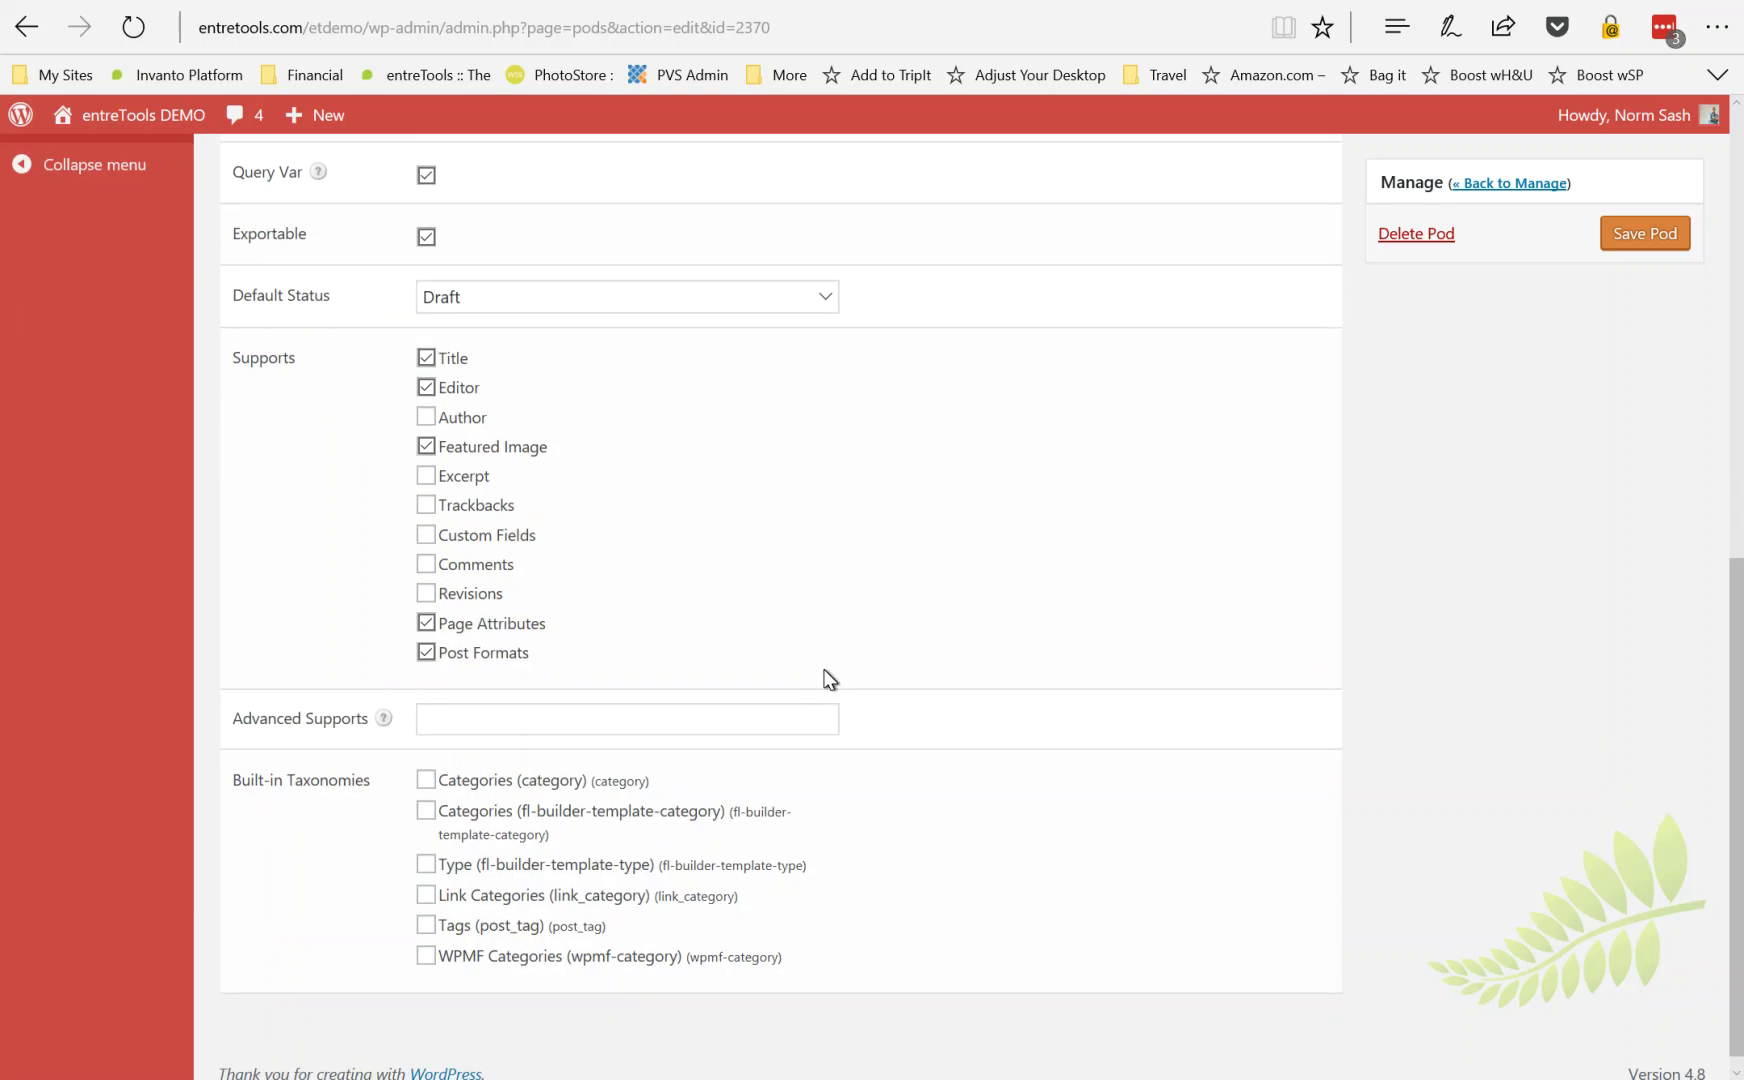
pyautogui.scroll(10, 830, 675)
pyautogui.click(274, 228)
# Switch to the Postables Layout page builder and inspect the xmodal gallery block in the Posts module's custom layout HTML, leaving without saving.
pyautogui.hotkey('ctrl', 'Tab')
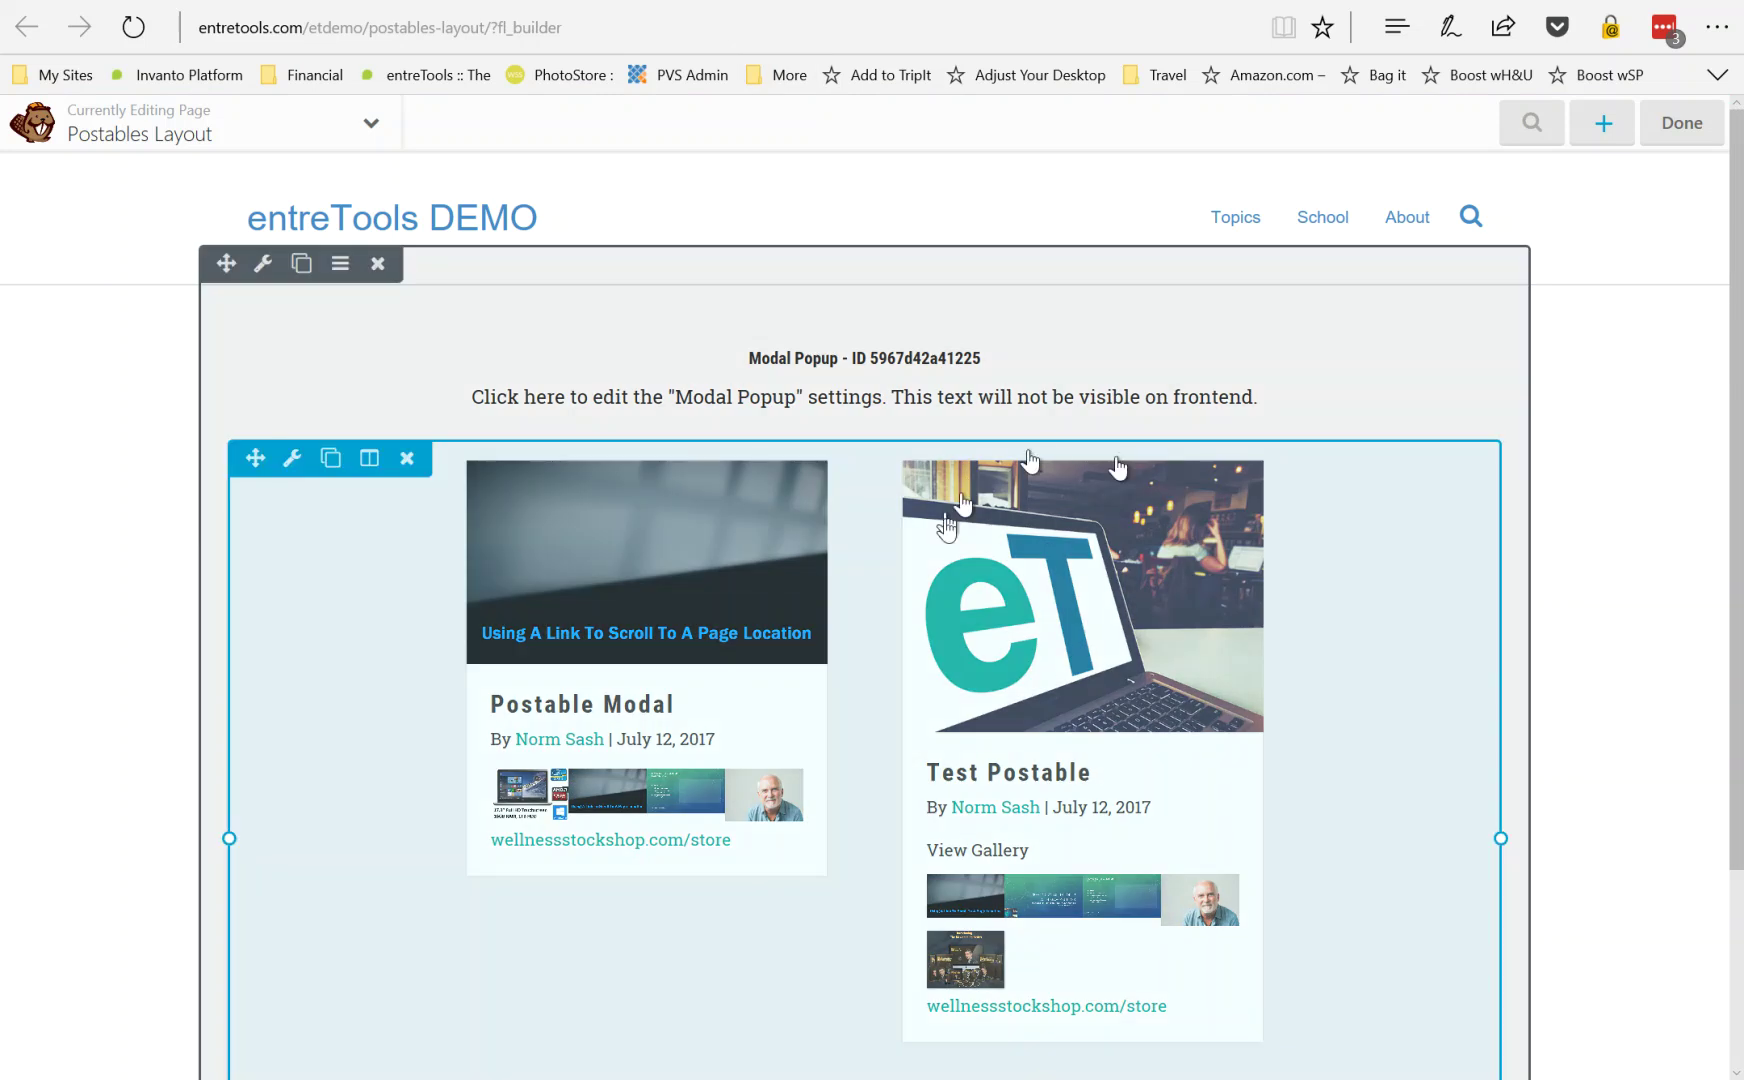
pyautogui.click(292, 466)
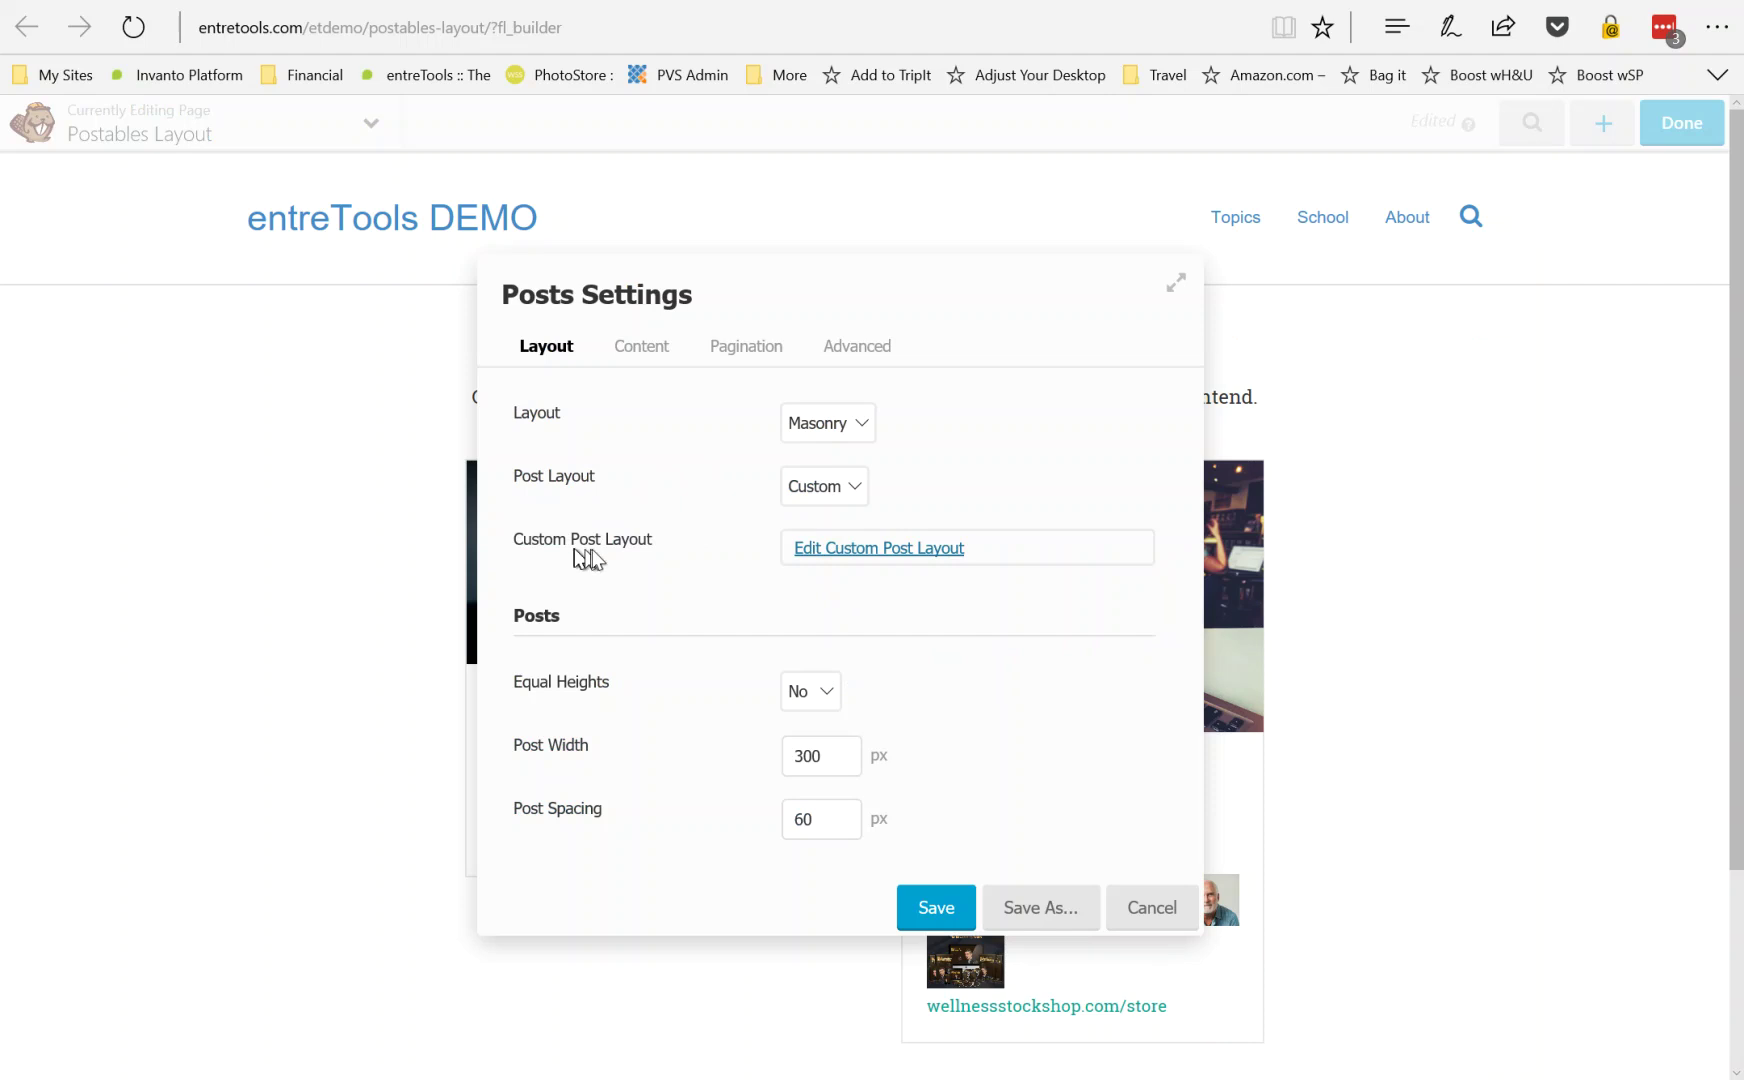
pyautogui.click(866, 565)
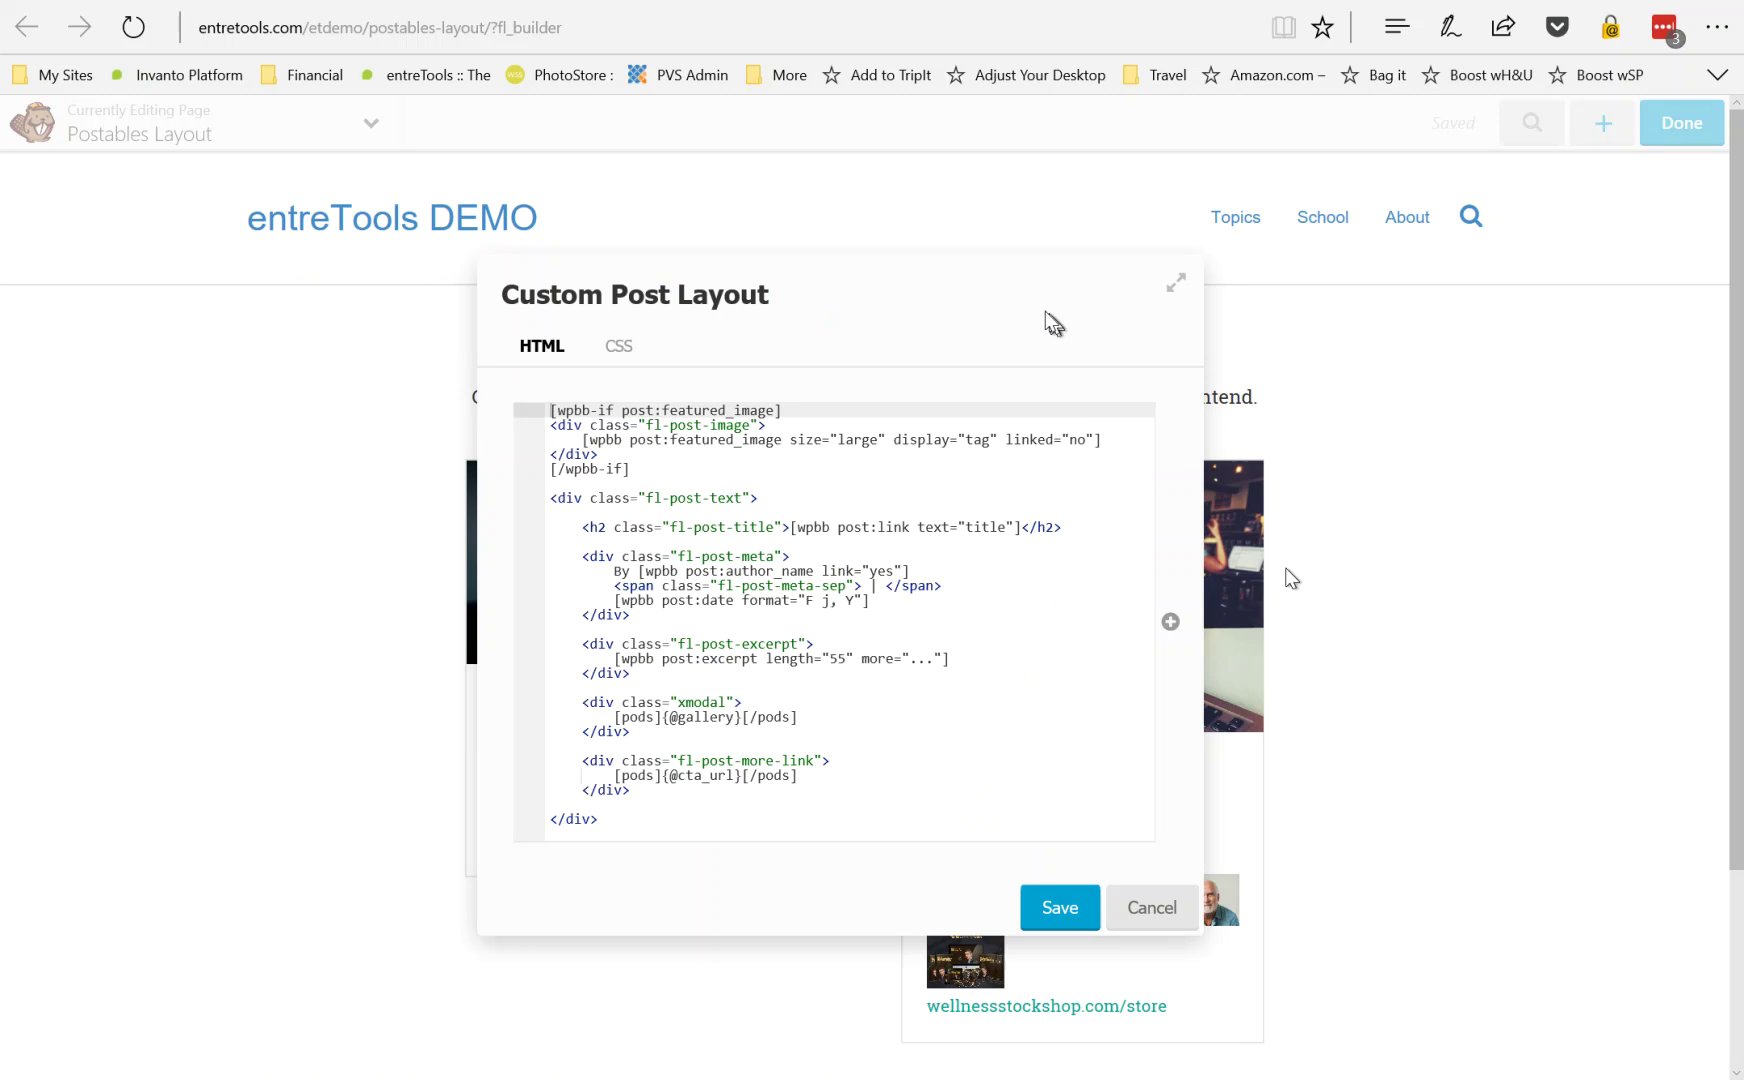
pyautogui.moveTo(1005, 280); pyautogui.dragTo(660, 208)
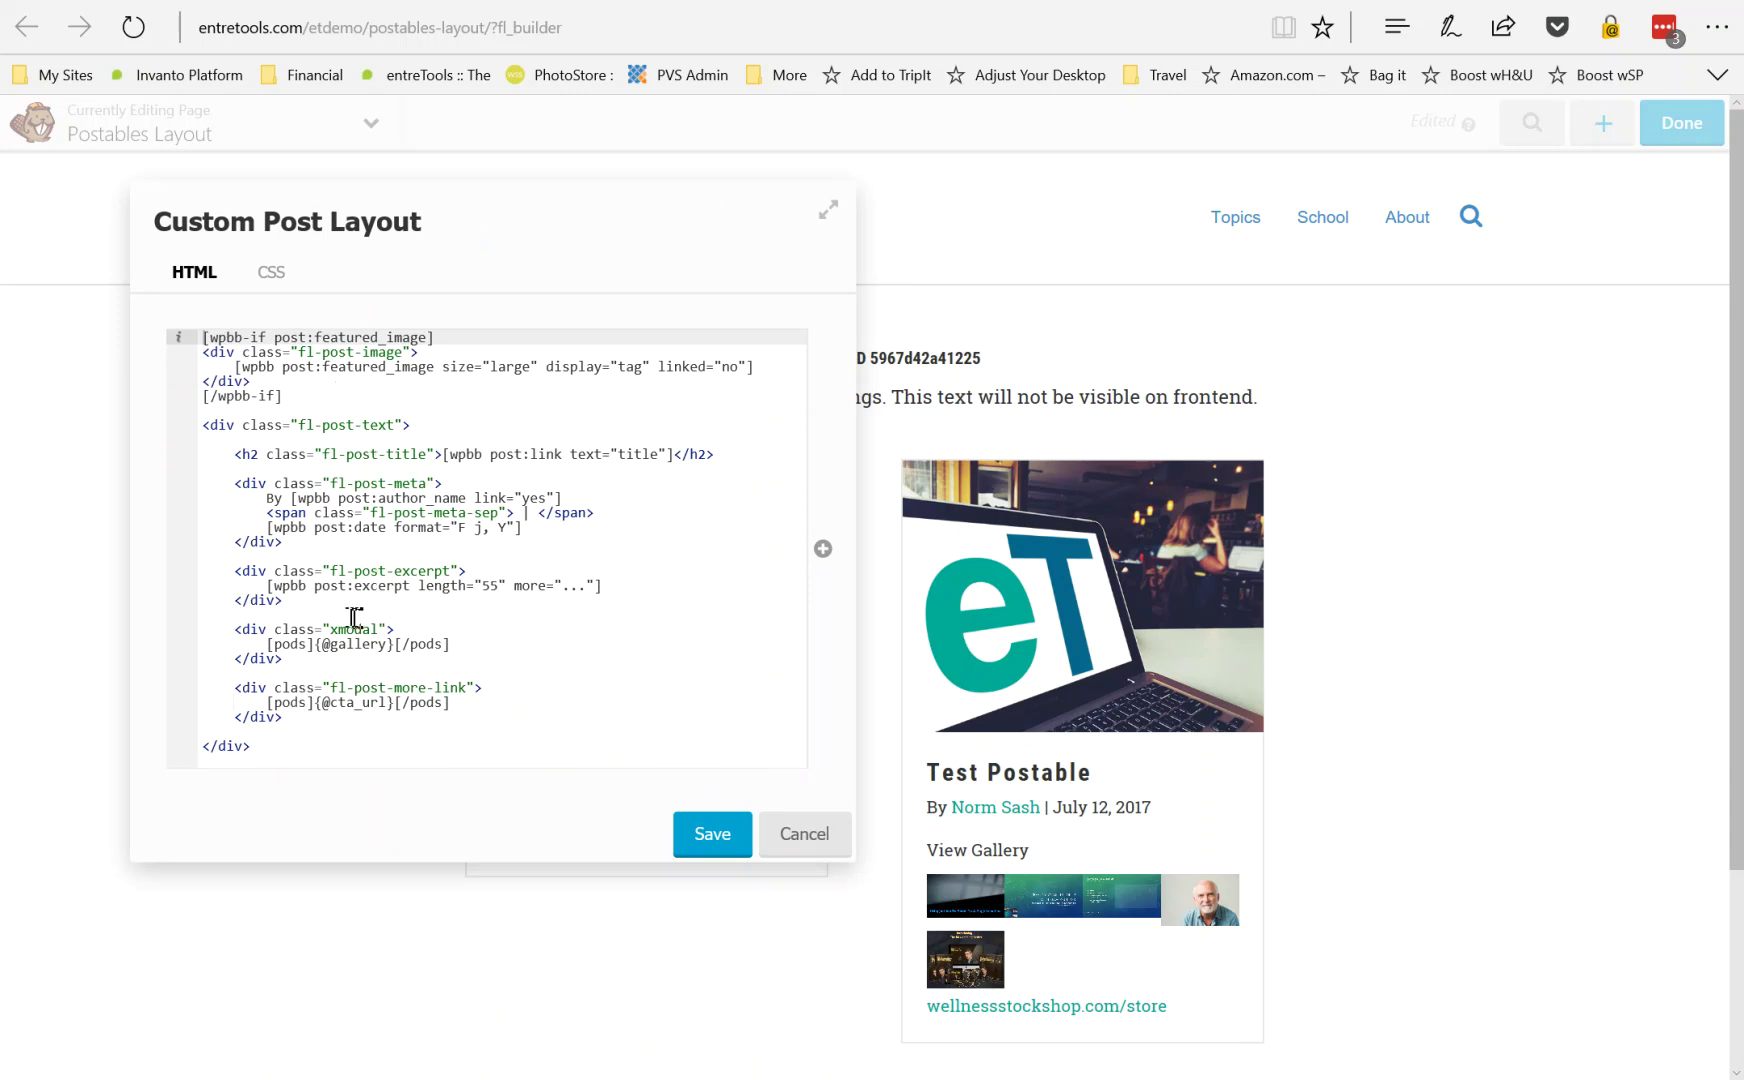
pyautogui.moveTo(232, 622); pyautogui.dragTo(468, 663)
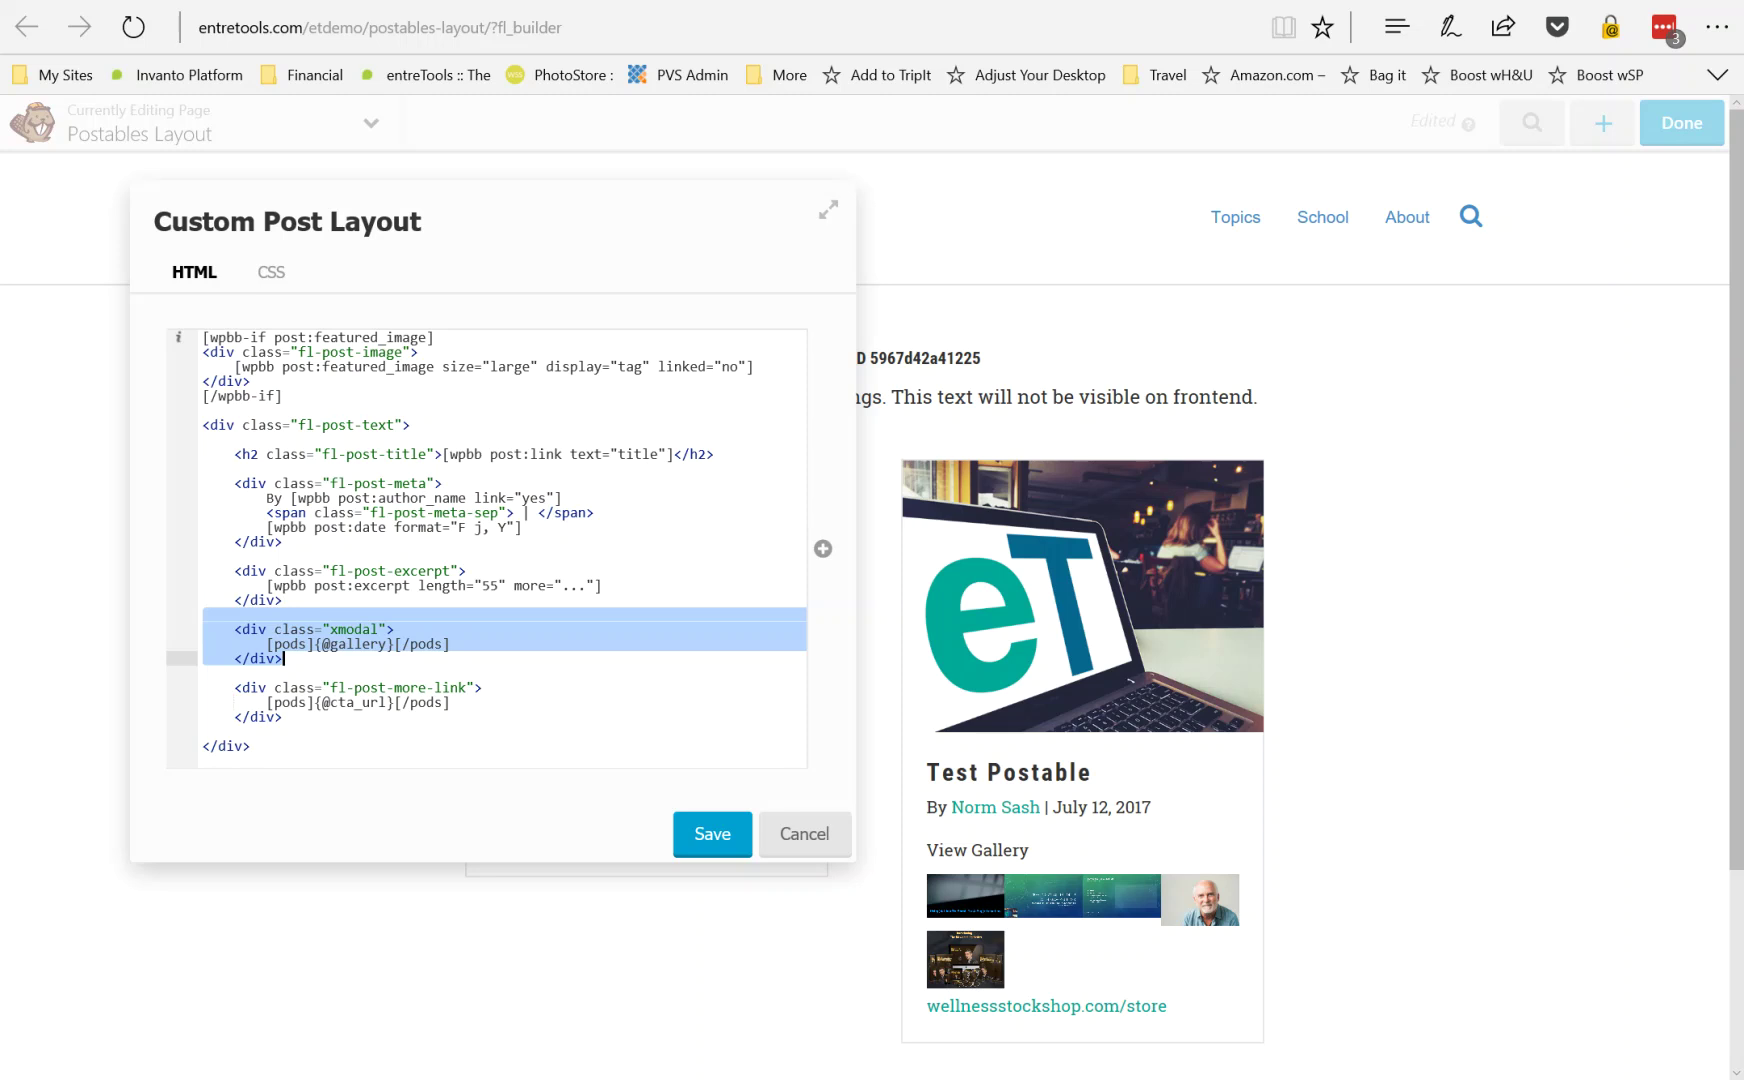
pyautogui.click(362, 672)
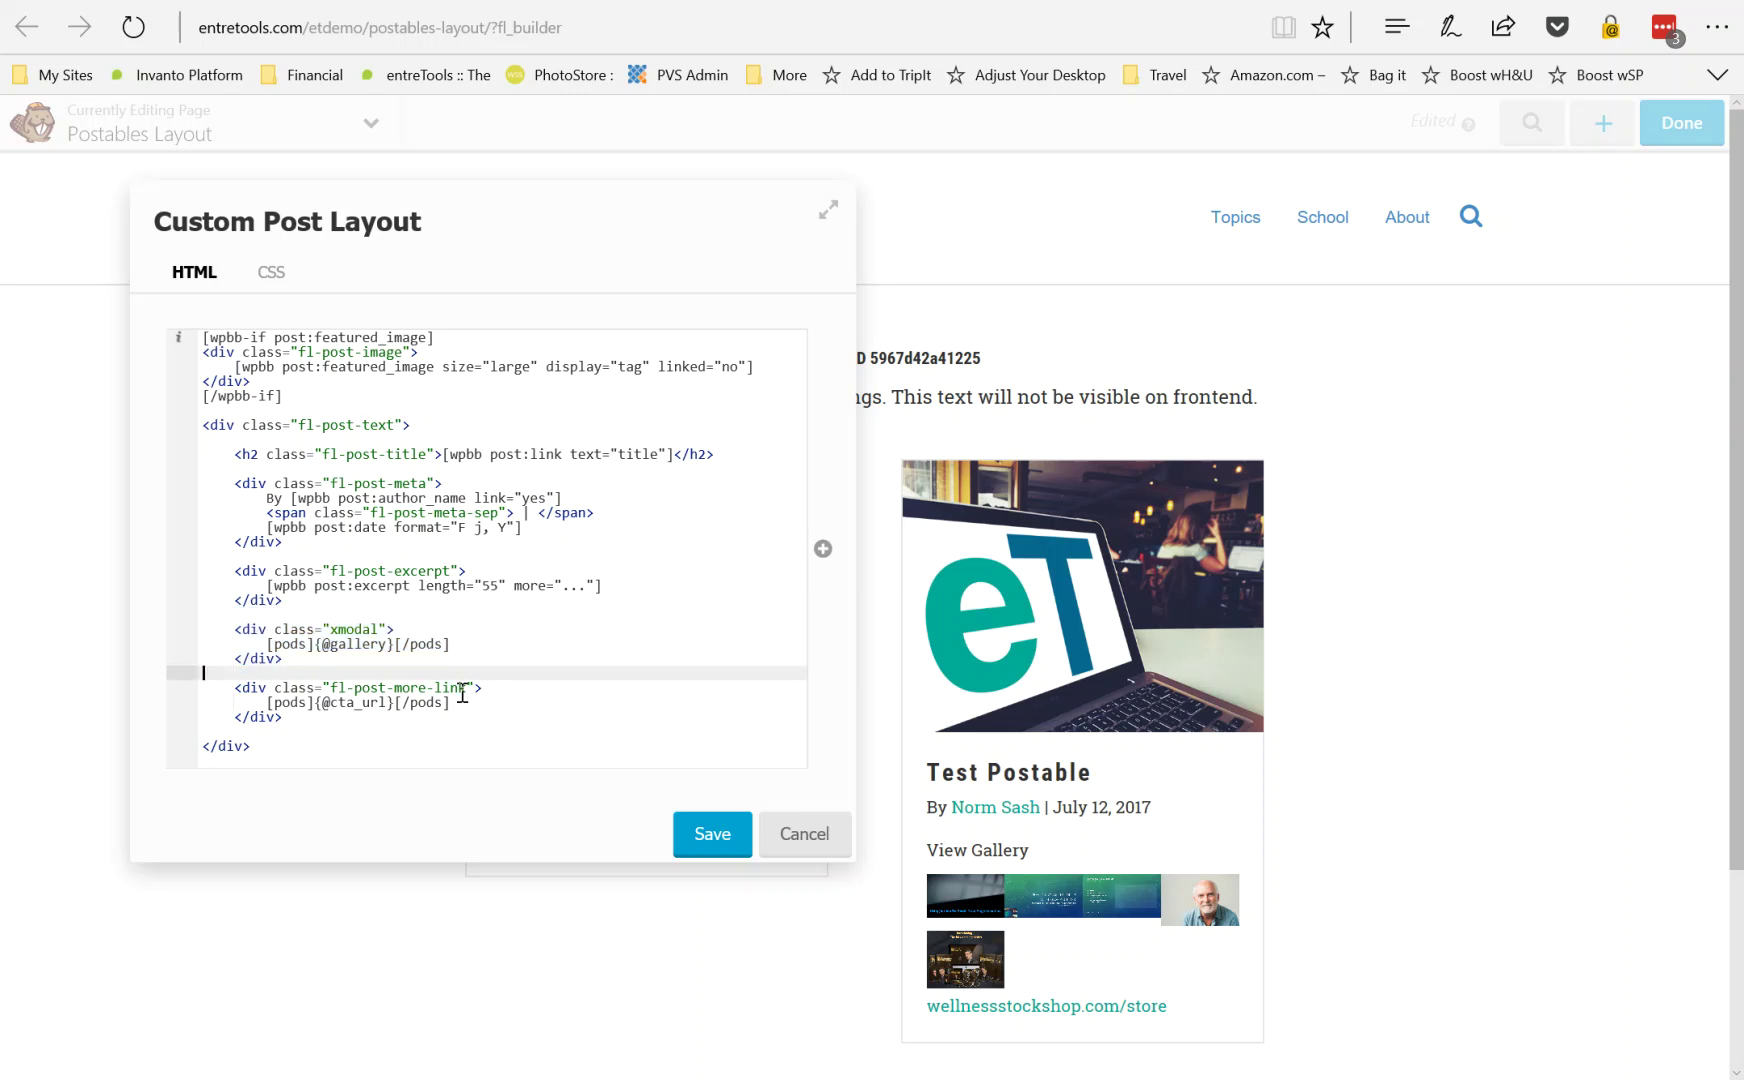
pyautogui.click(800, 832)
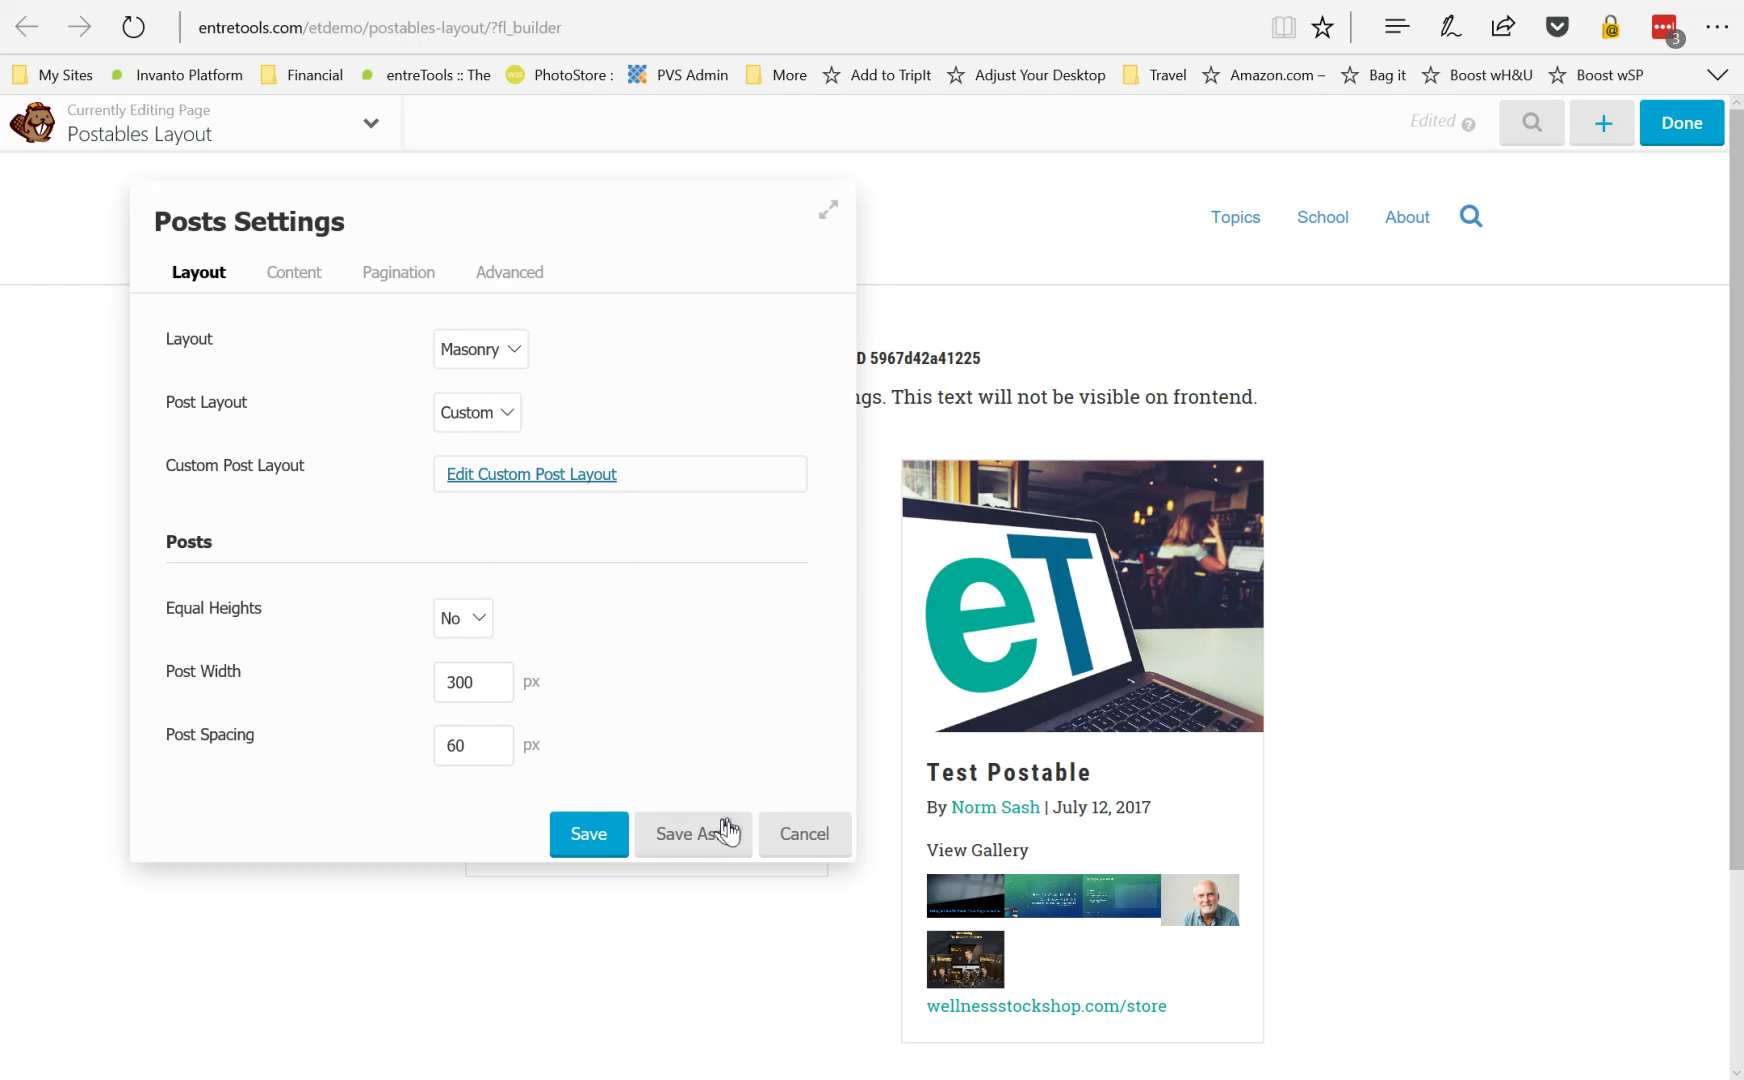
pyautogui.click(822, 833)
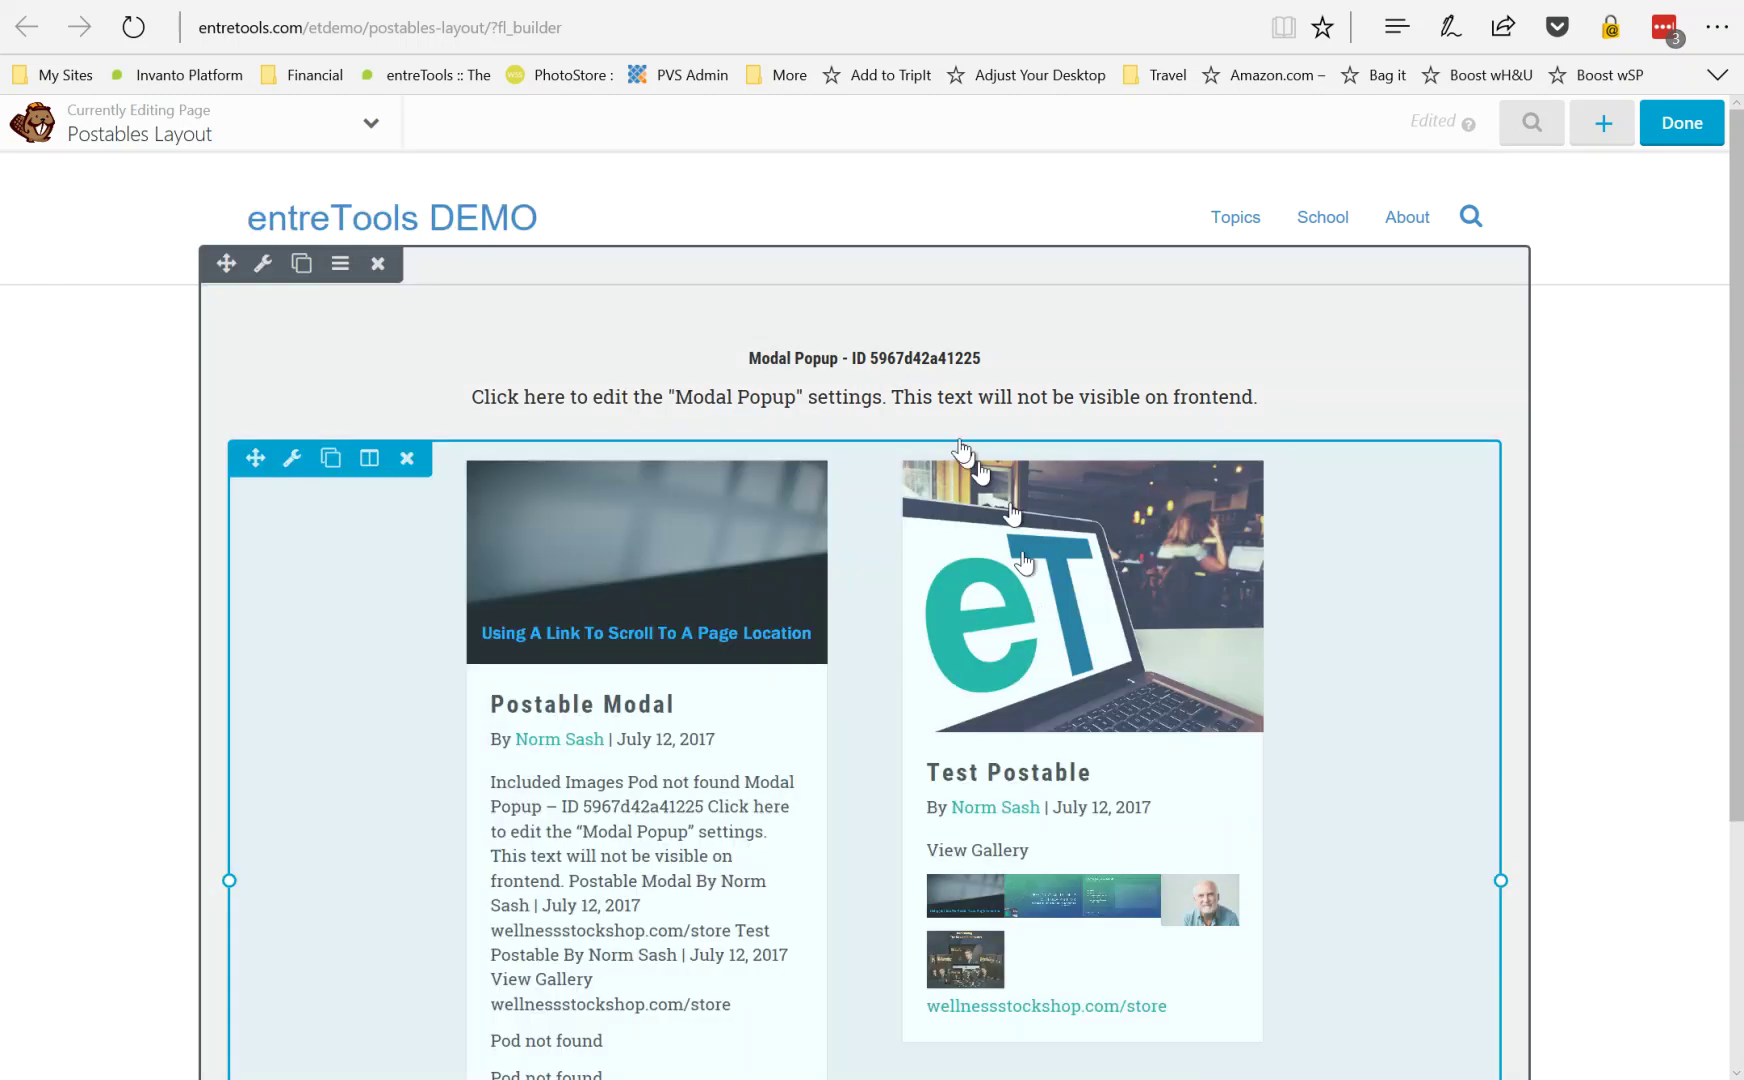
# Review the Modal Popup module's custom class trigger in its display settings and the gallery shortcode in its content.
pyautogui.click(810, 368)
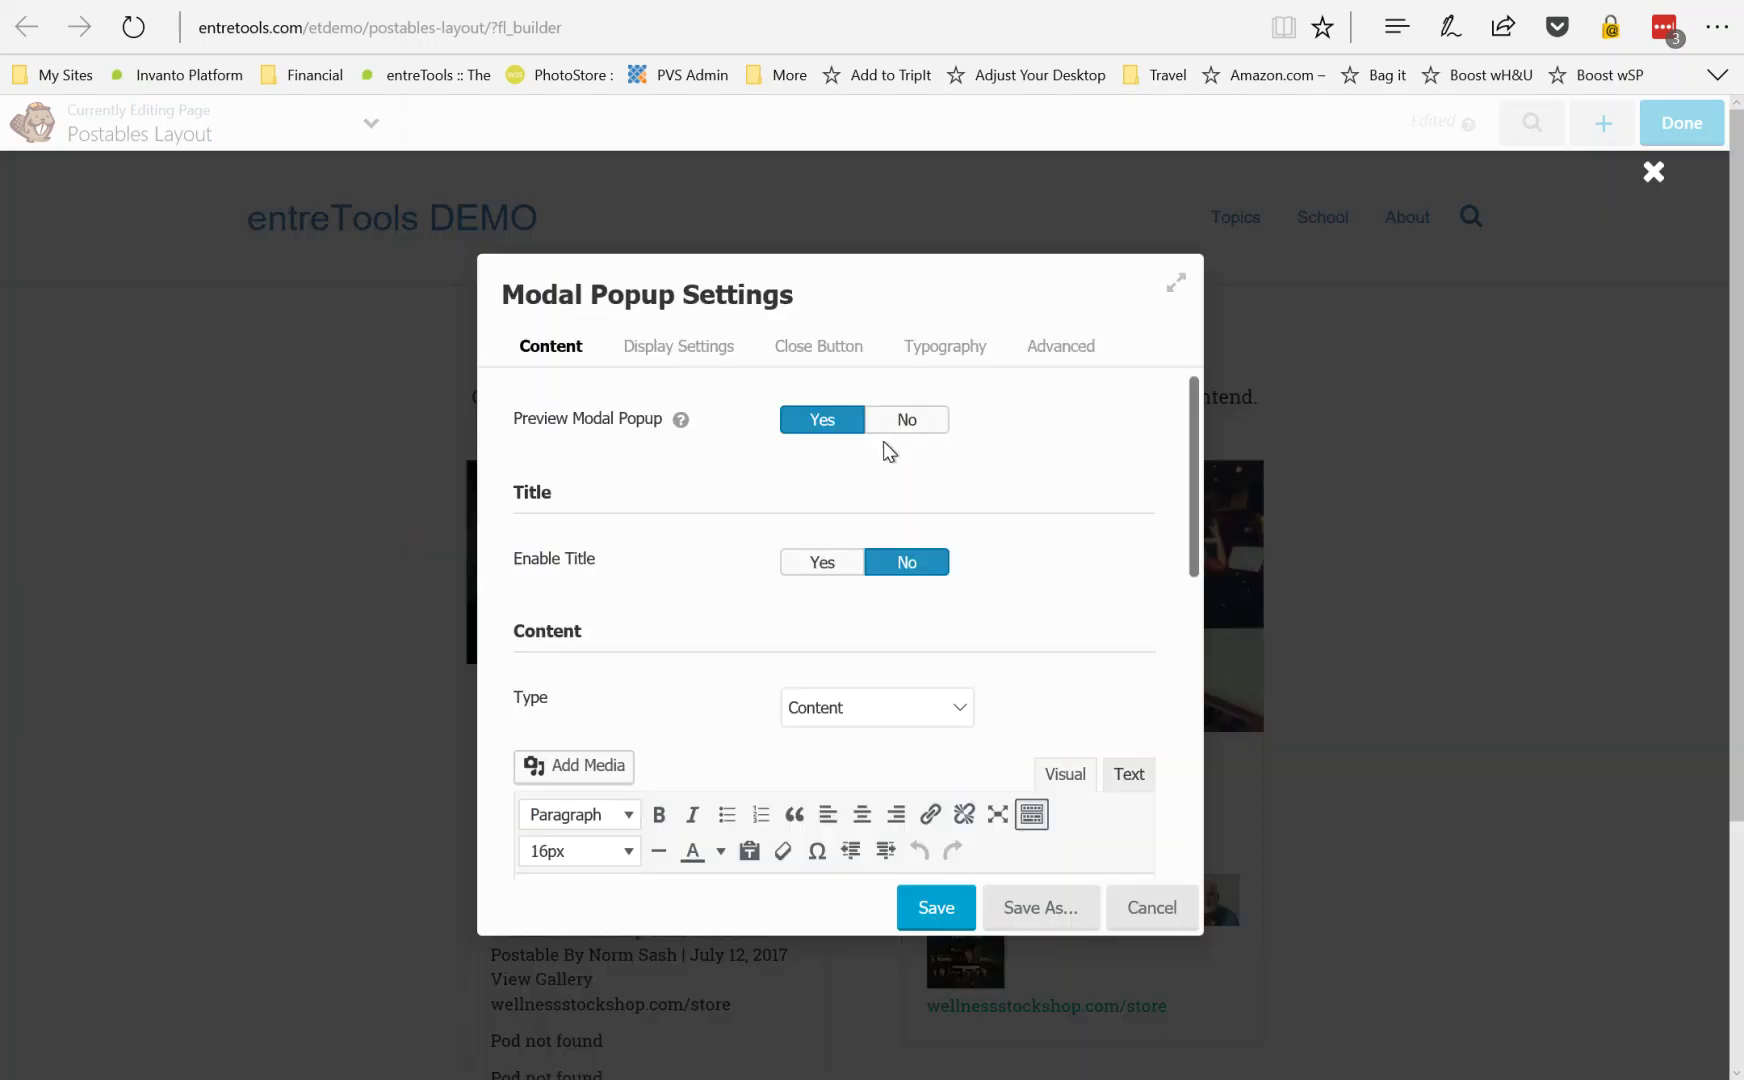
pyautogui.click(695, 355)
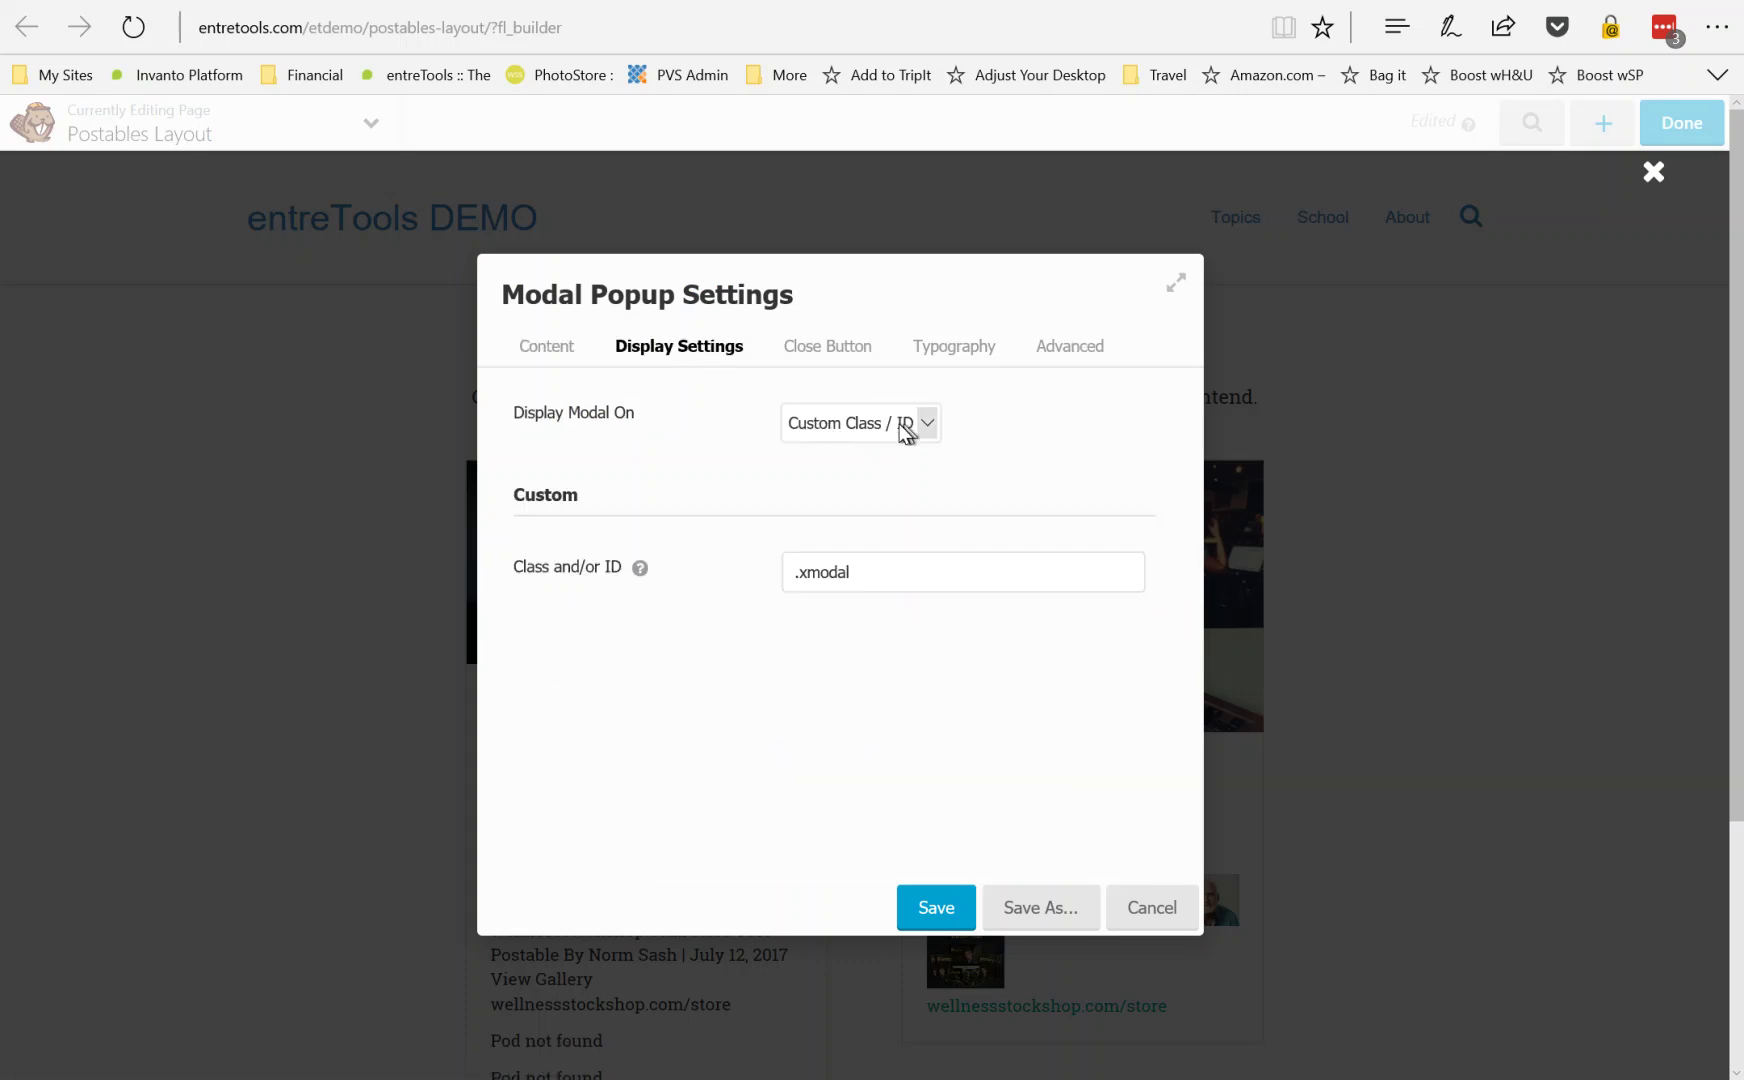
pyautogui.click(860, 575)
pyautogui.moveTo(855, 575); pyautogui.dragTo(757, 573)
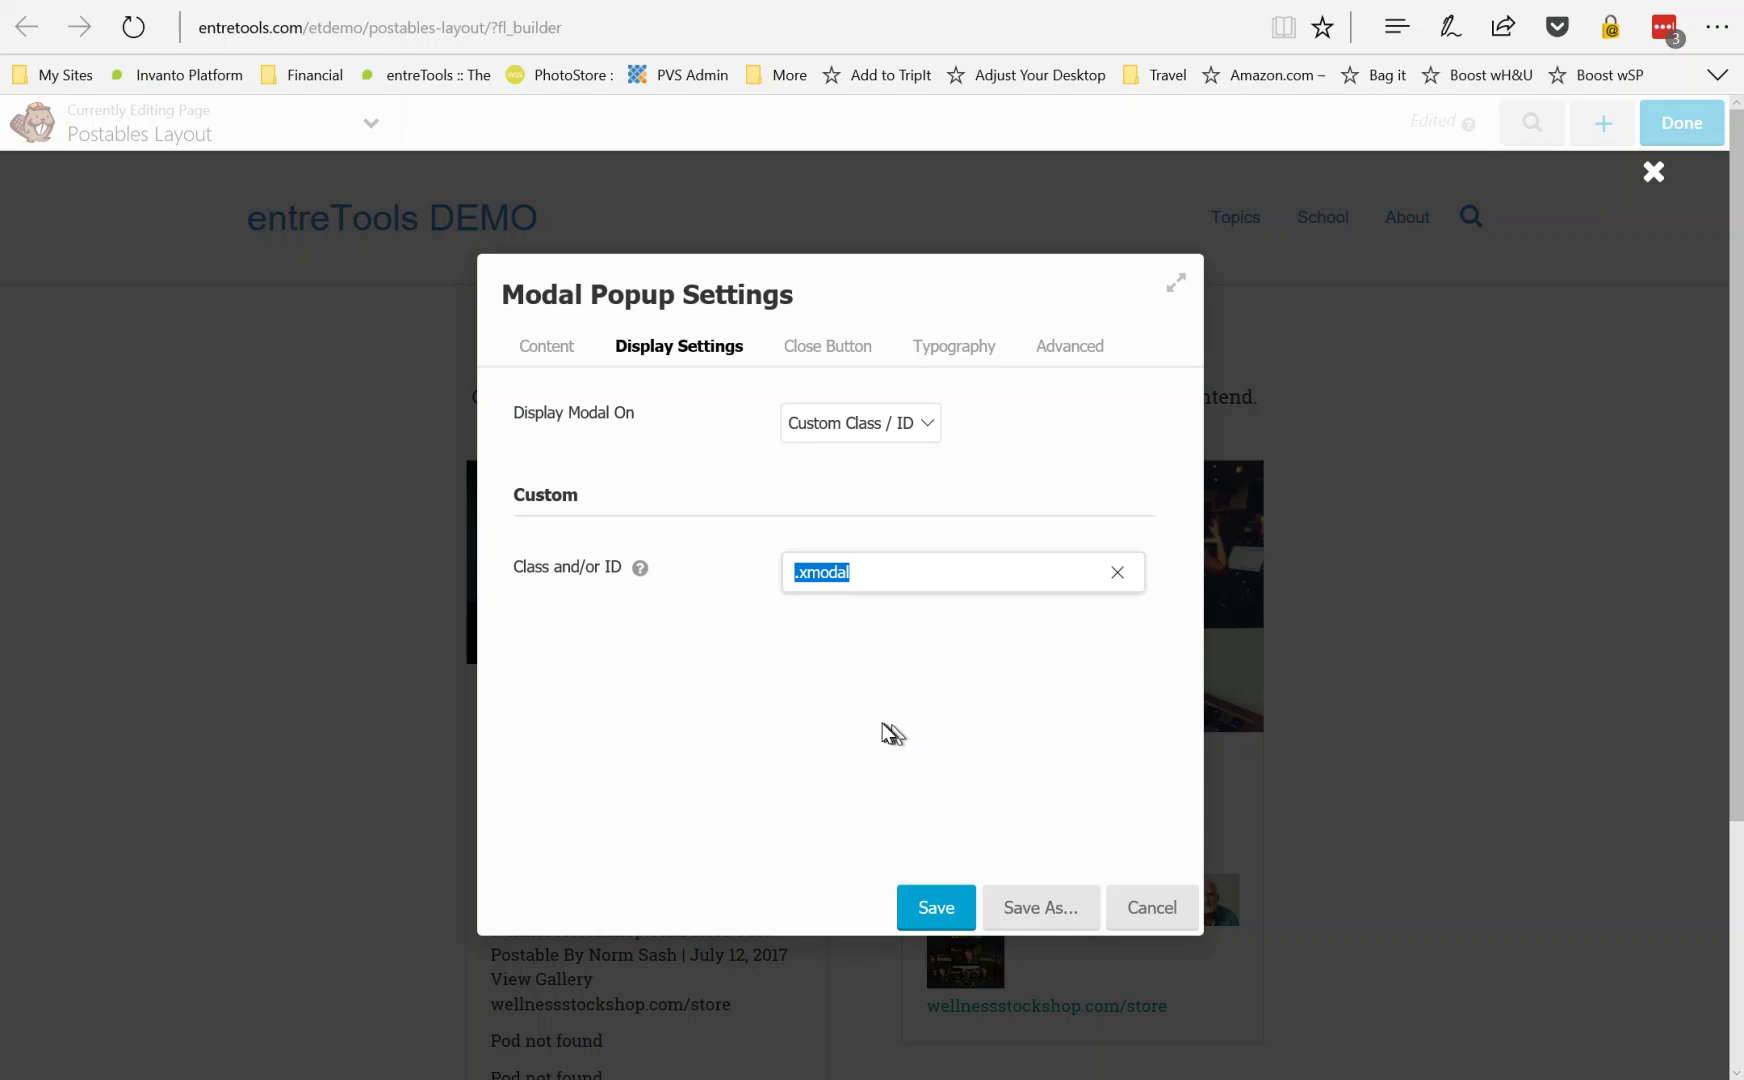
pyautogui.click(546, 345)
pyautogui.scroll(-5, 878, 612)
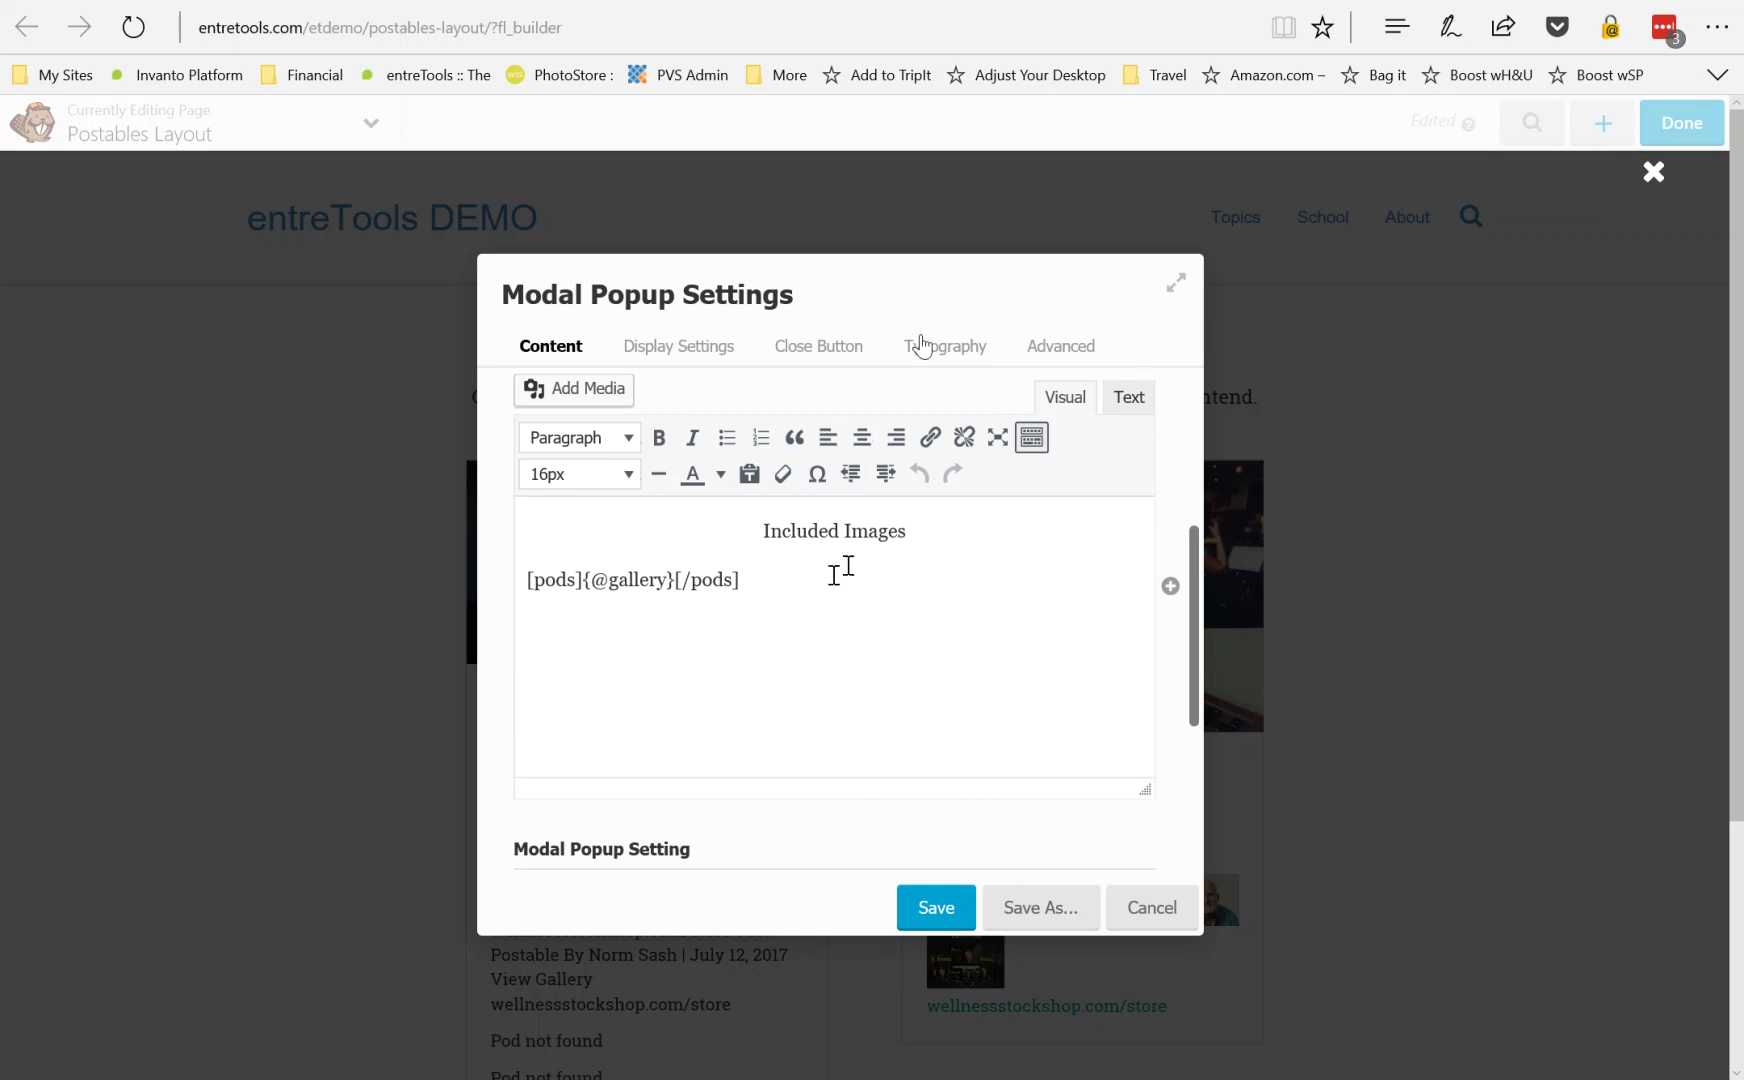
pyautogui.moveTo(925, 285); pyautogui.dragTo(828, 264)
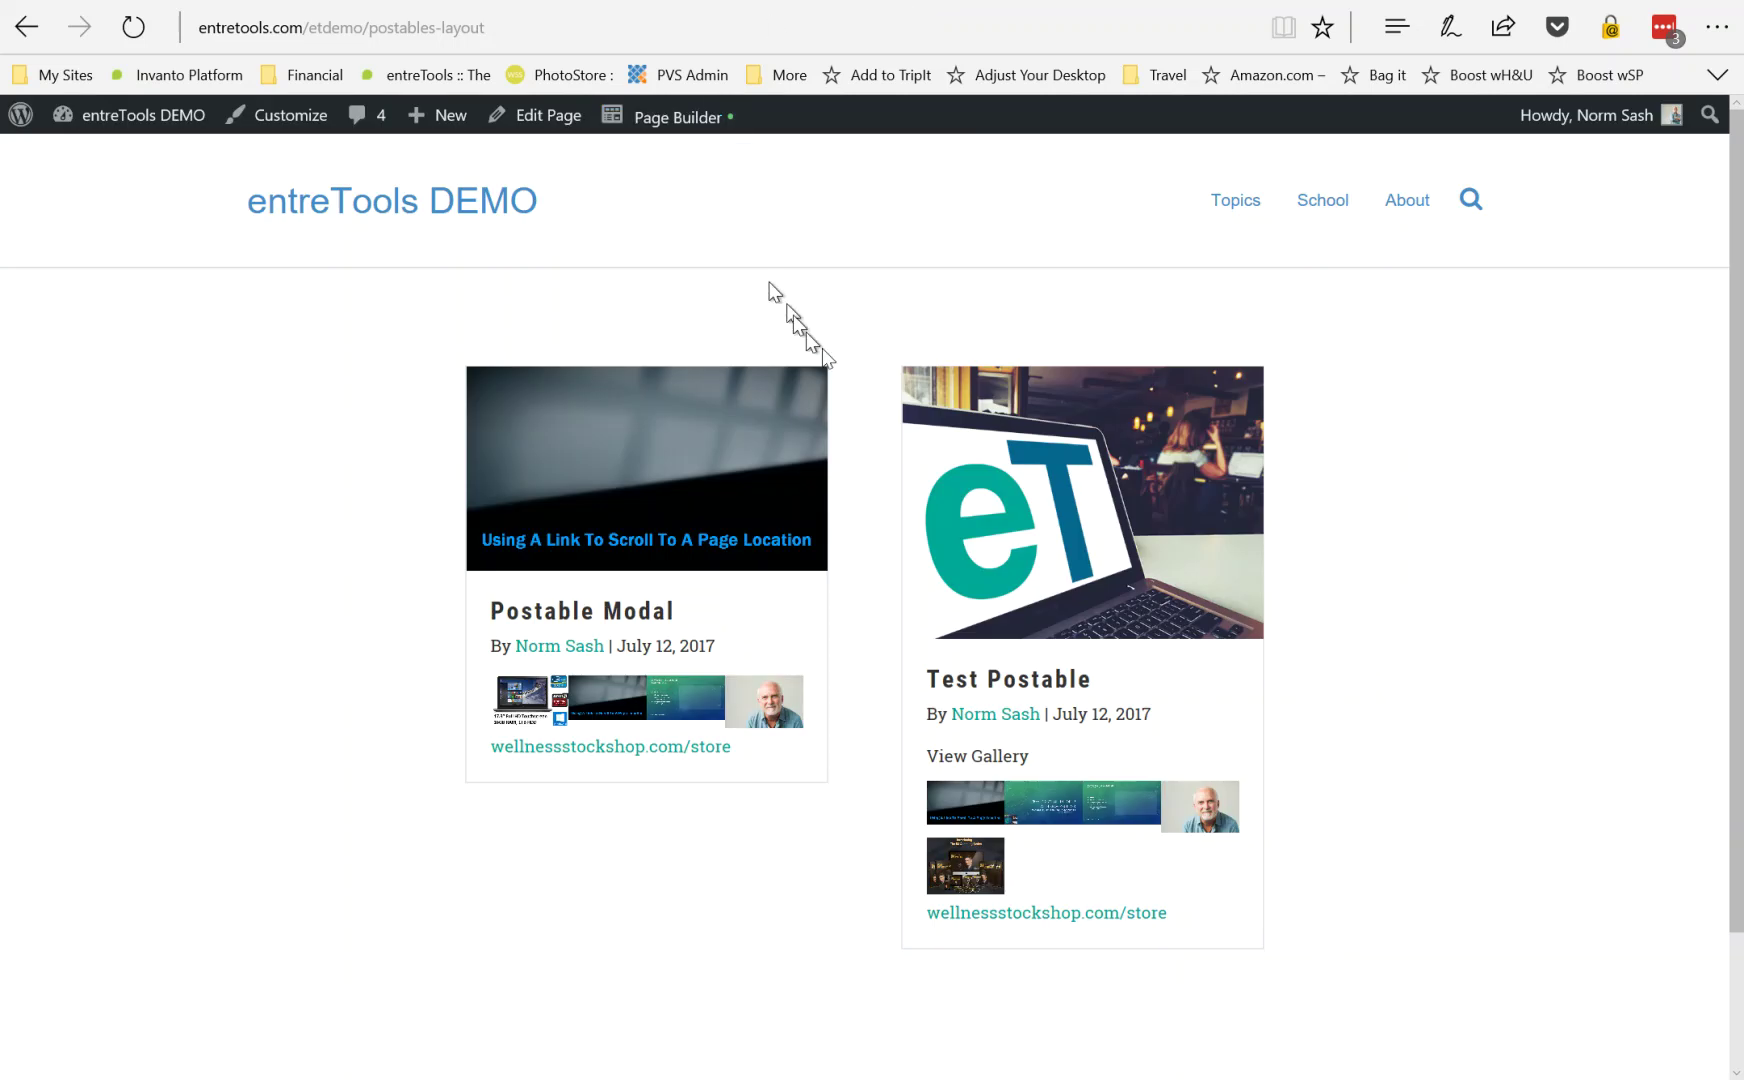
# Recheck the gallery popup from the Test Postable thumbnails on the live page and cancel the open Modal Popup settings.
pyautogui.click(1104, 830)
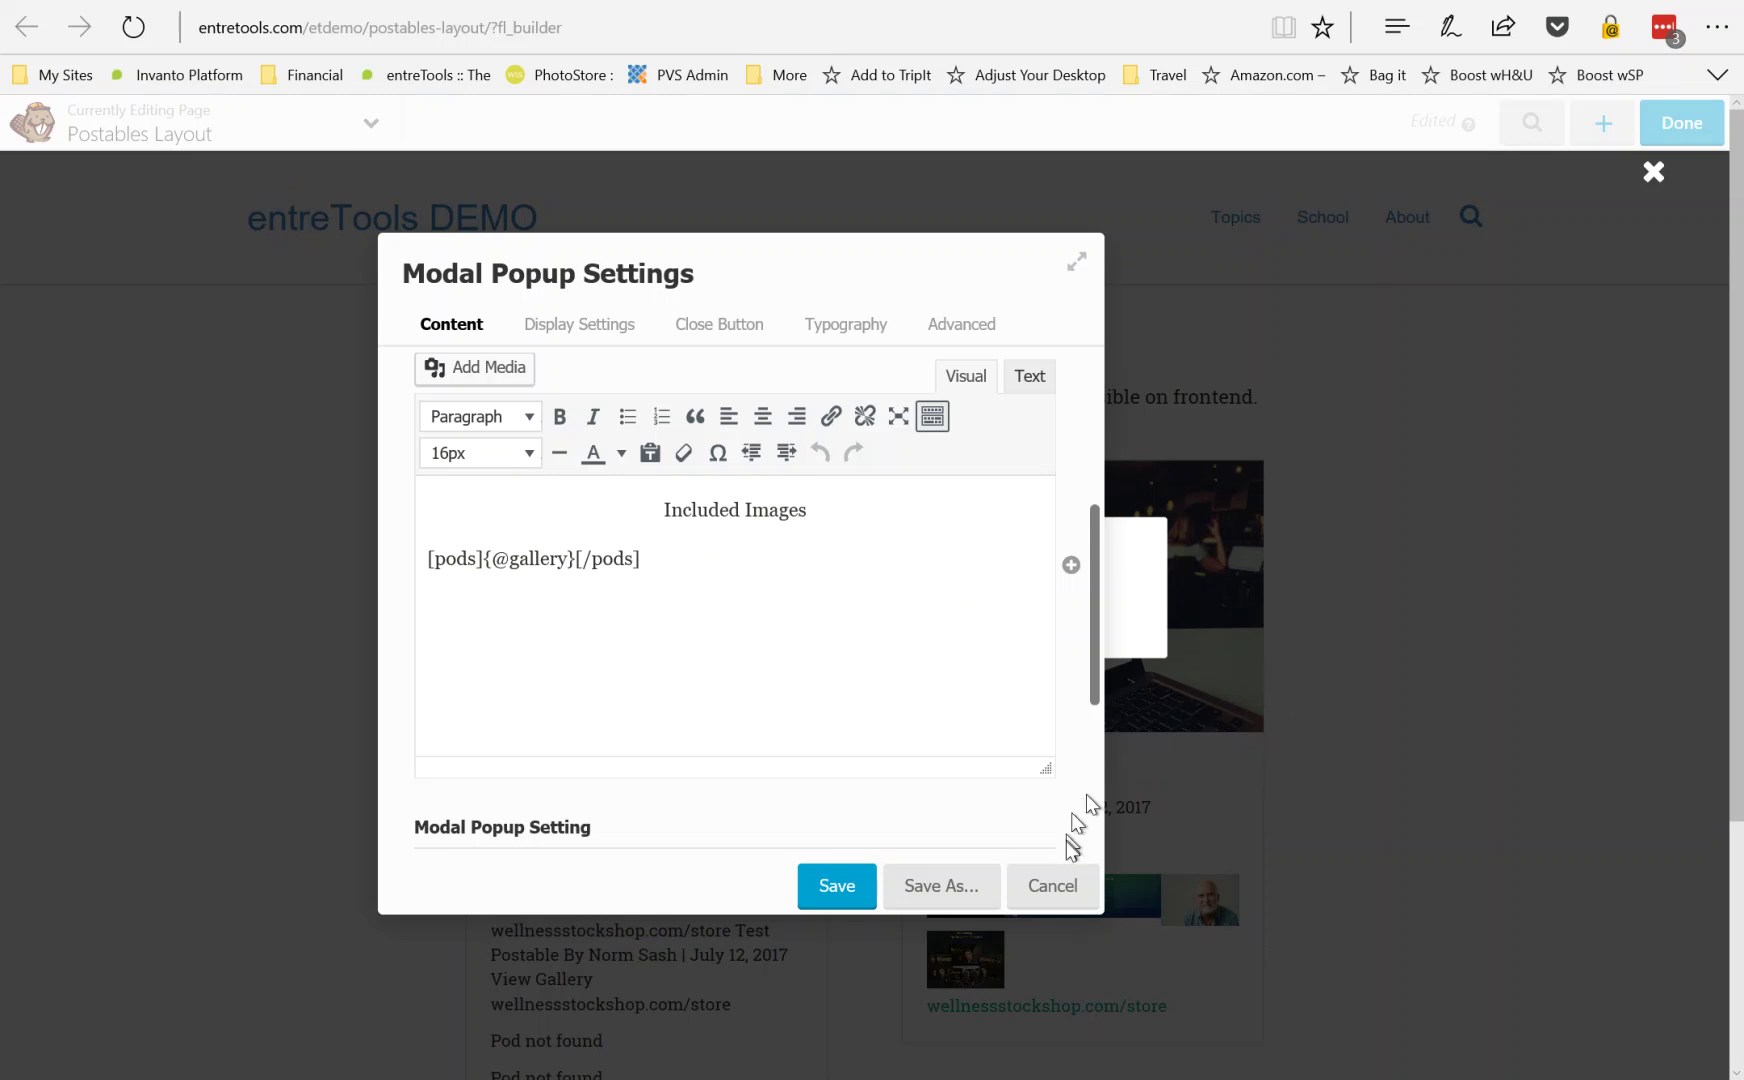
pyautogui.click(1096, 887)
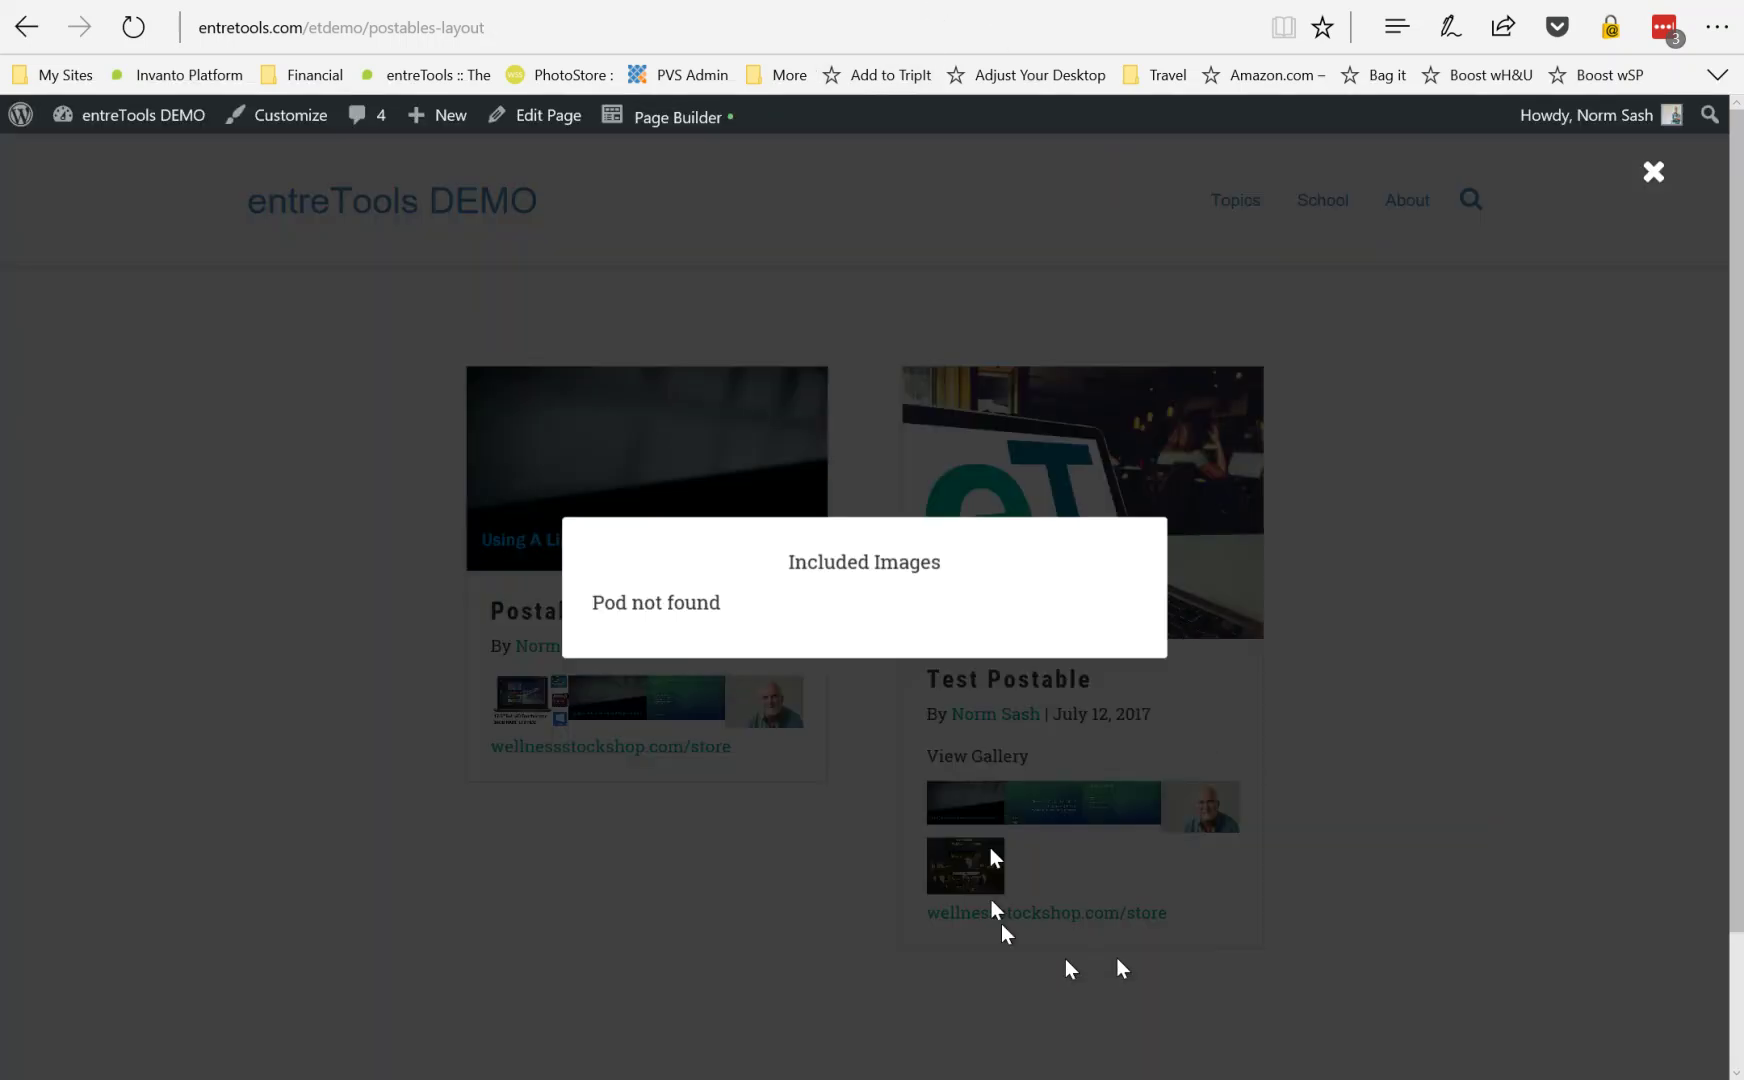
pyautogui.click(1652, 170)
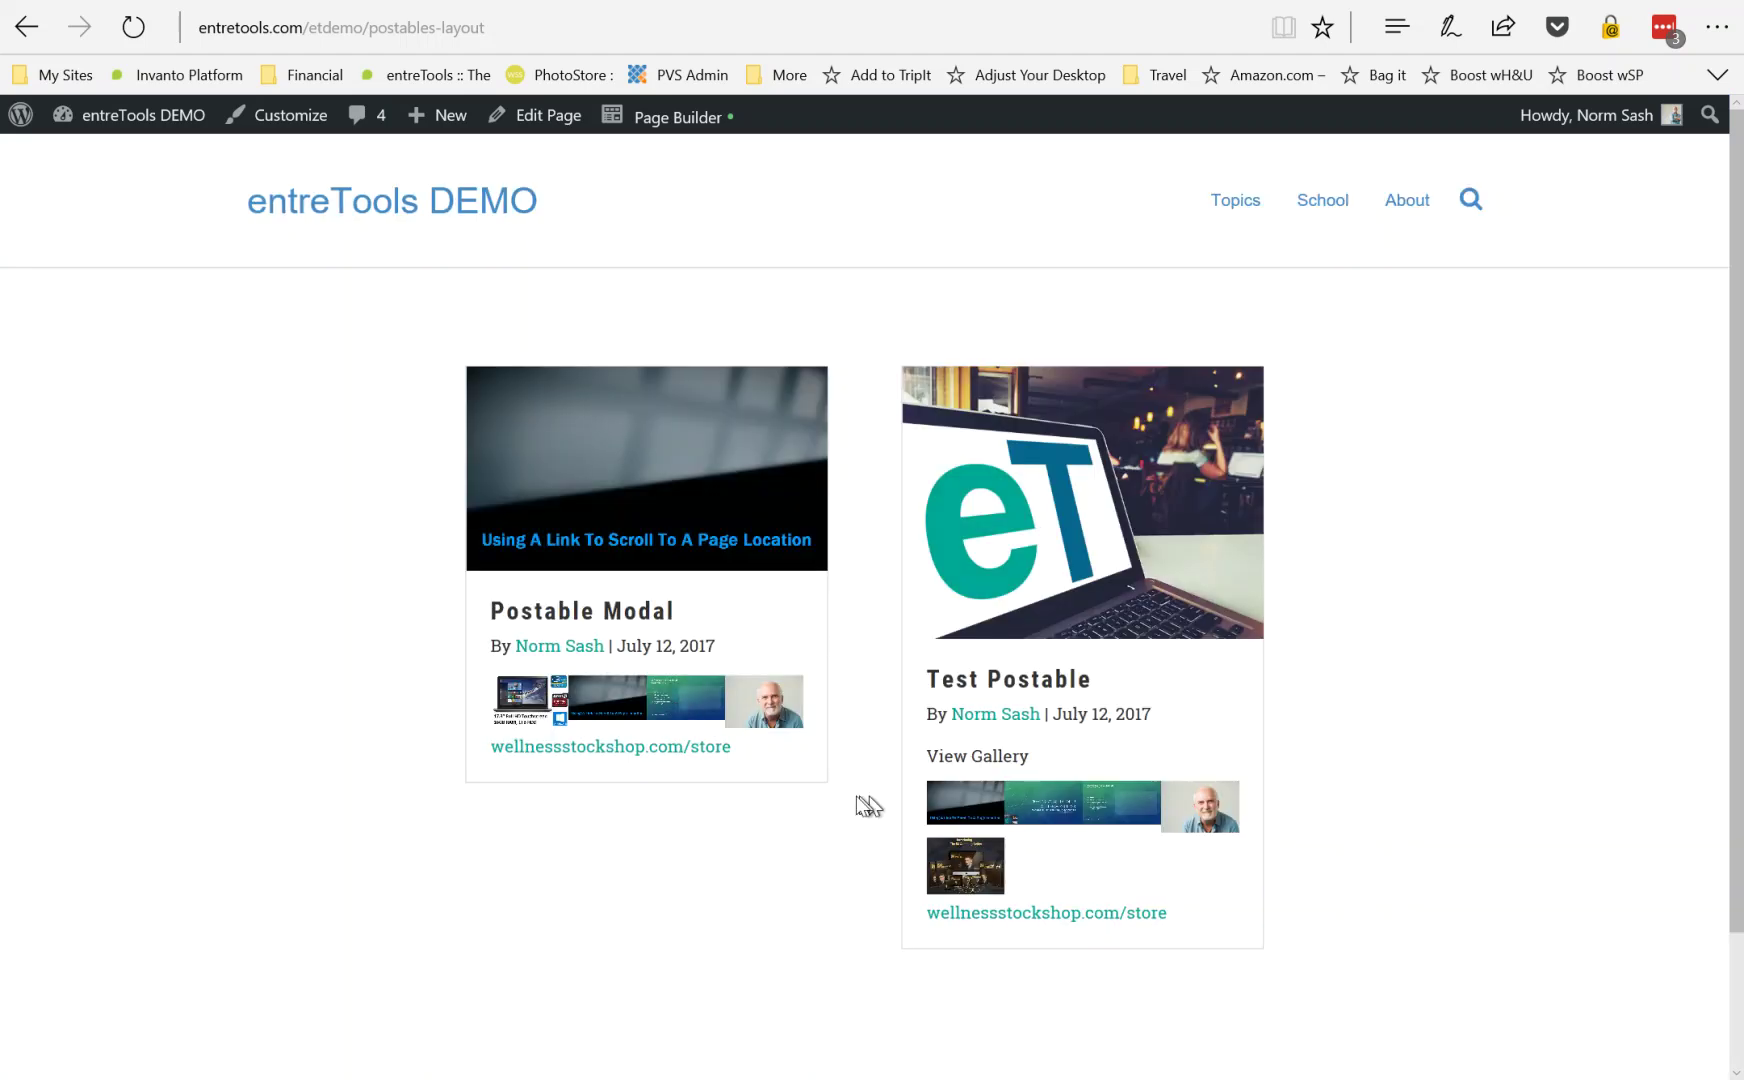
pyautogui.click(980, 803)
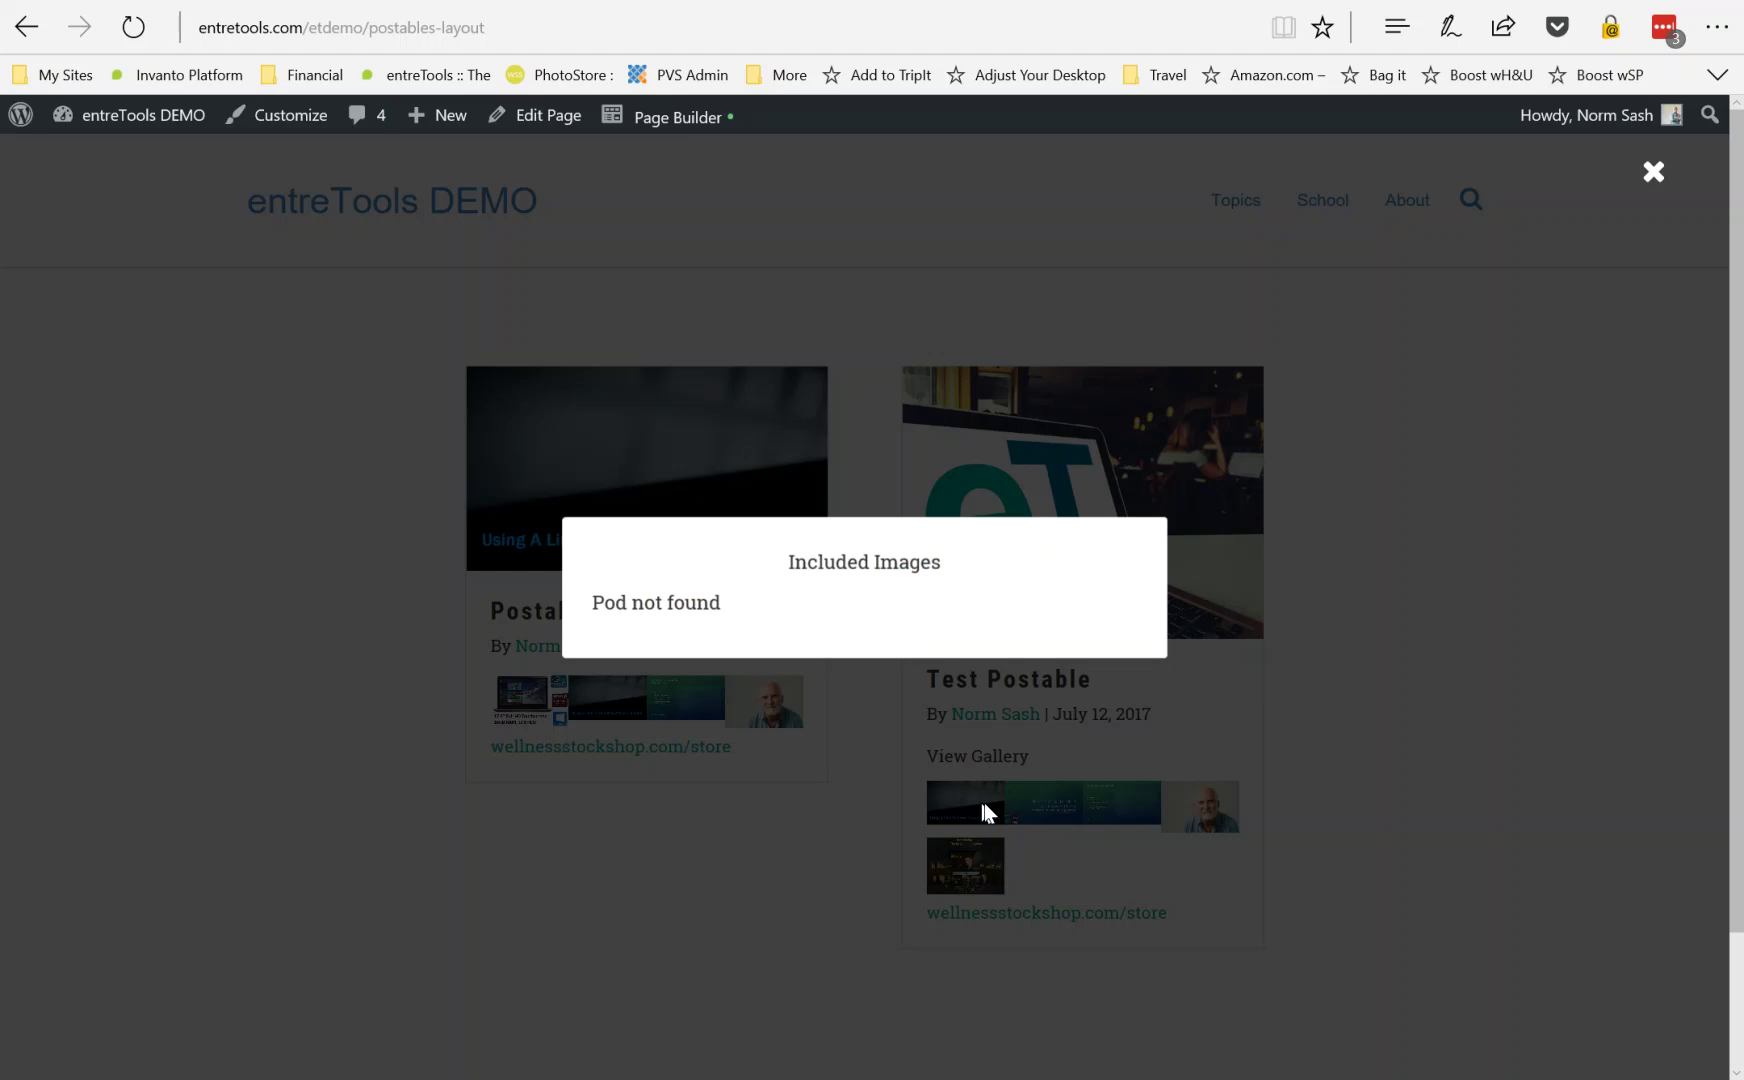
pyautogui.click(1653, 174)
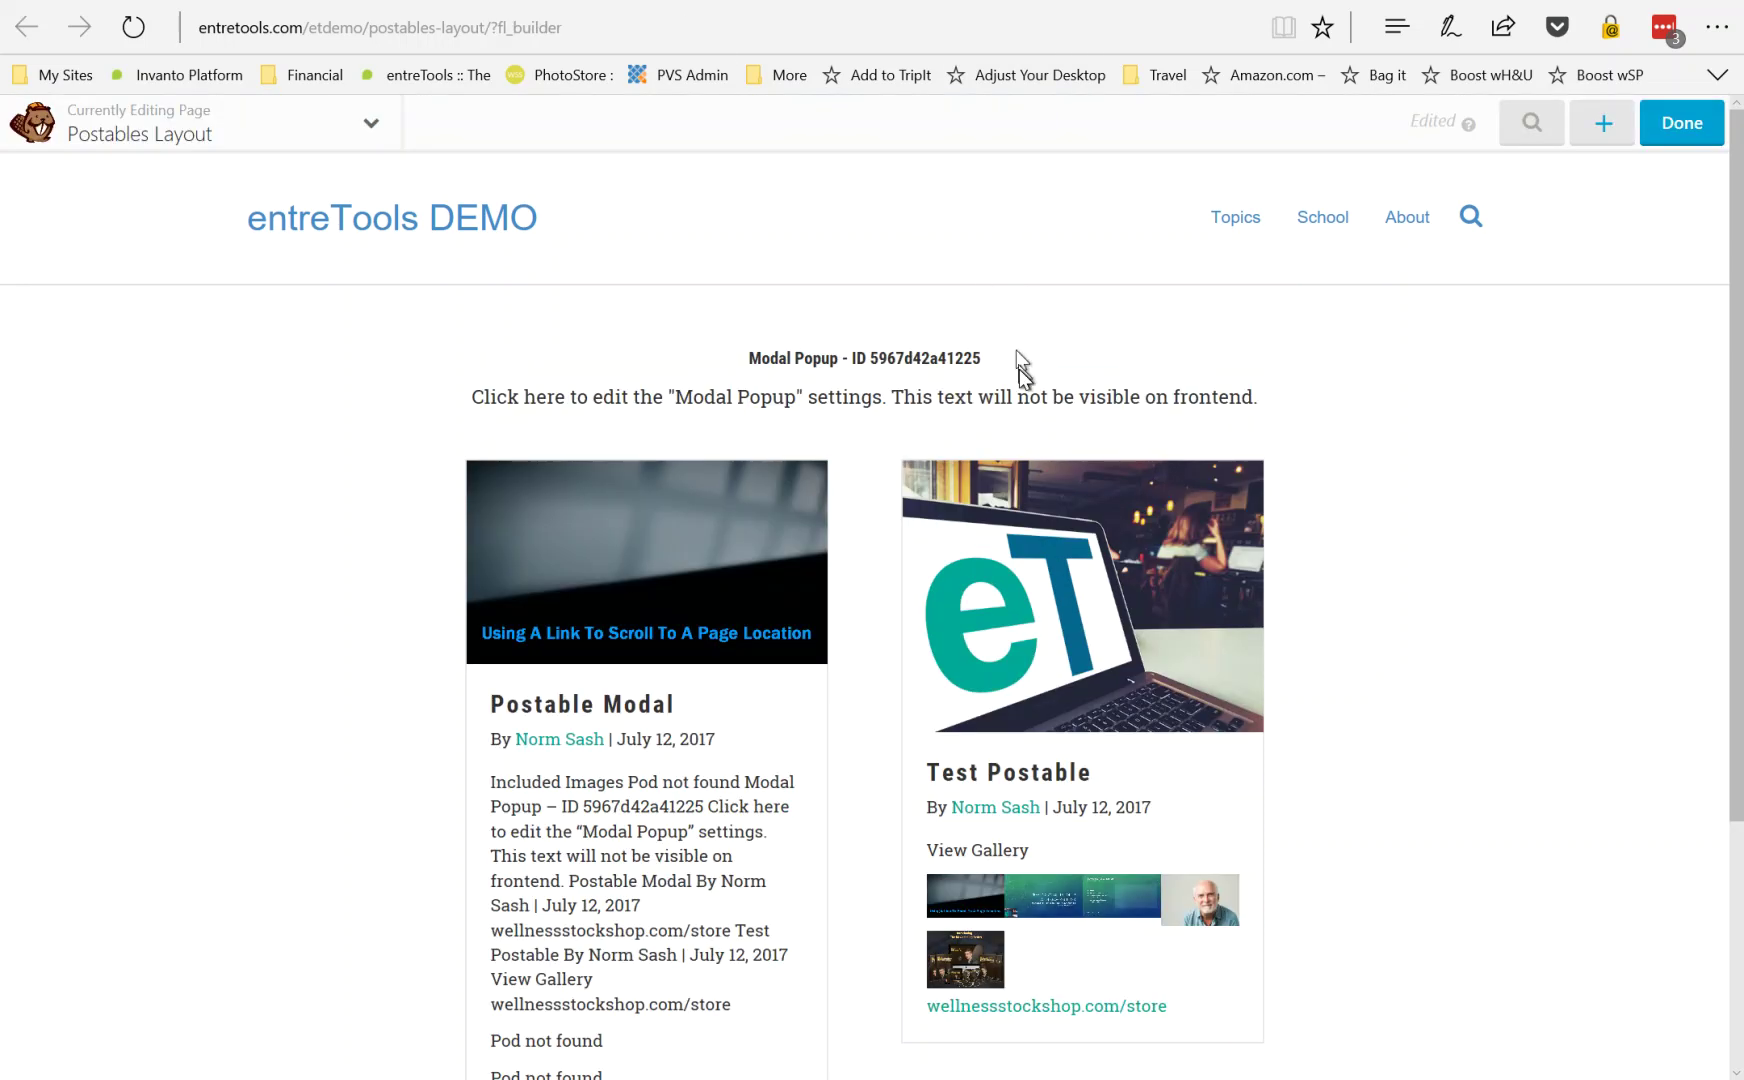
# Check the Posts module's content source and custom query settings, and reopen its custom post layout HTML.
pyautogui.moveTo(1027, 700)
pyautogui.click(1027, 700)
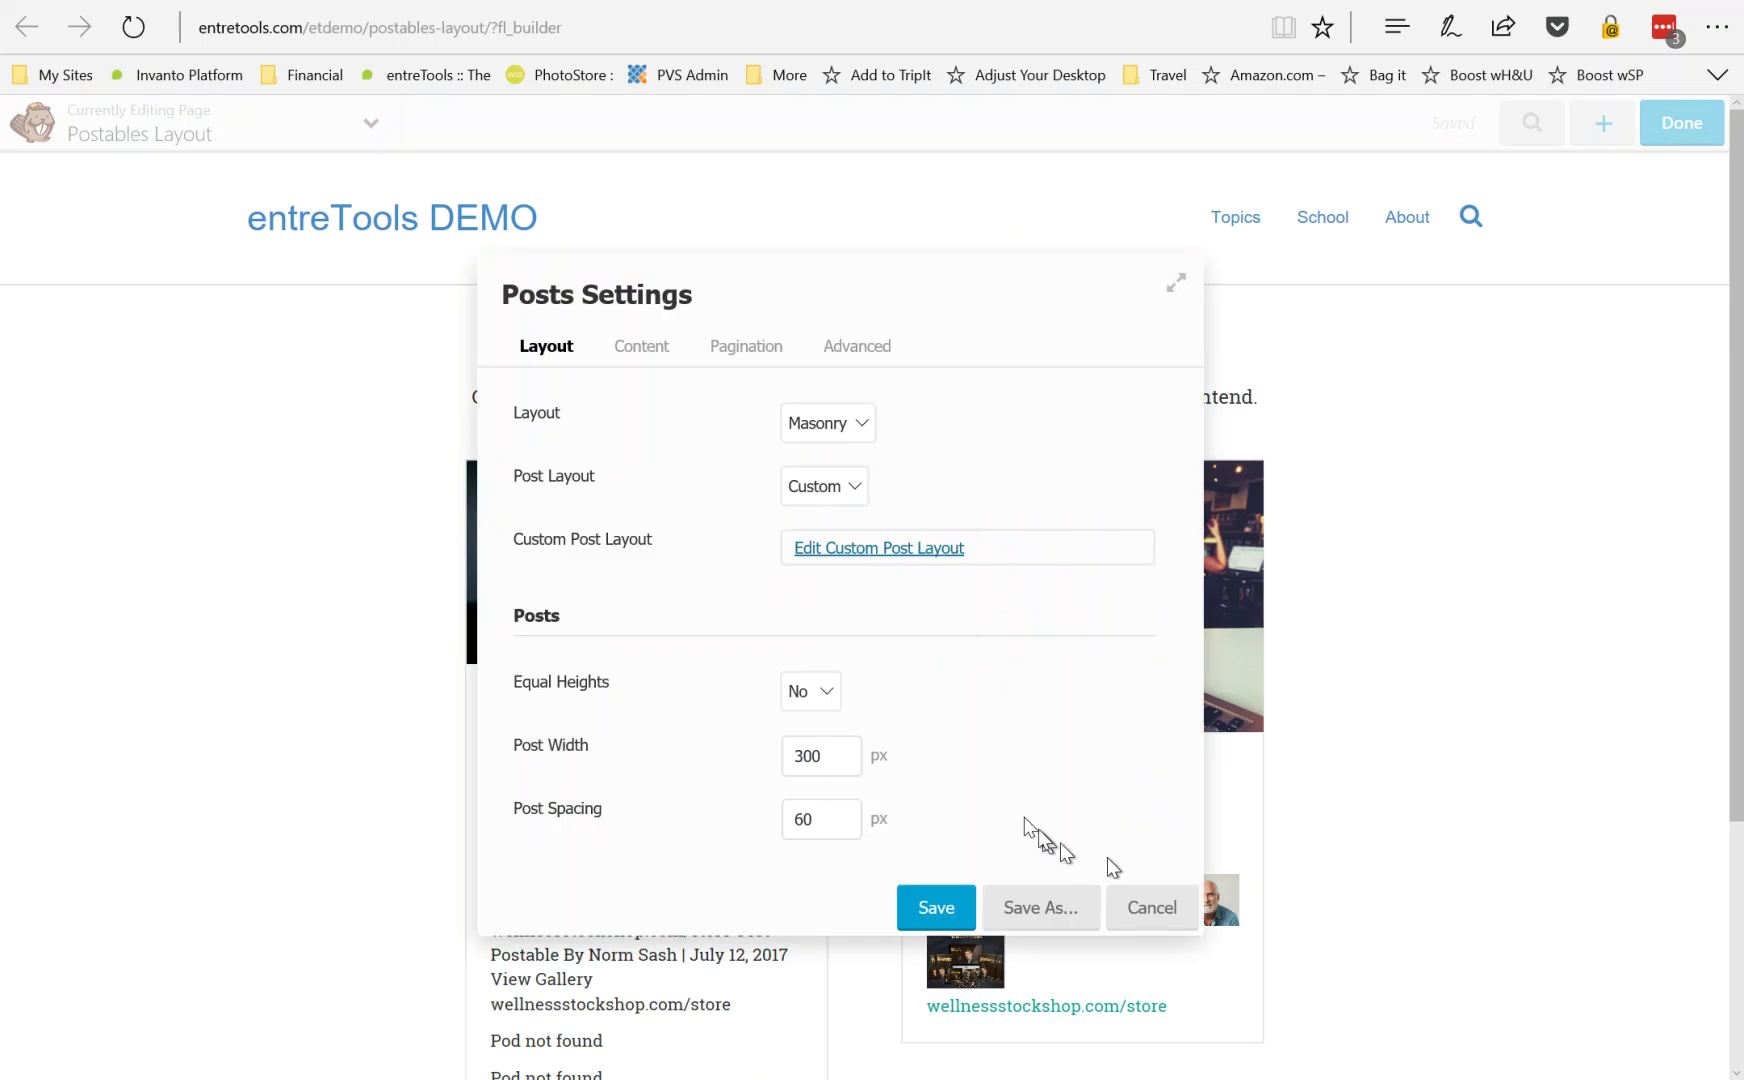
pyautogui.click(637, 350)
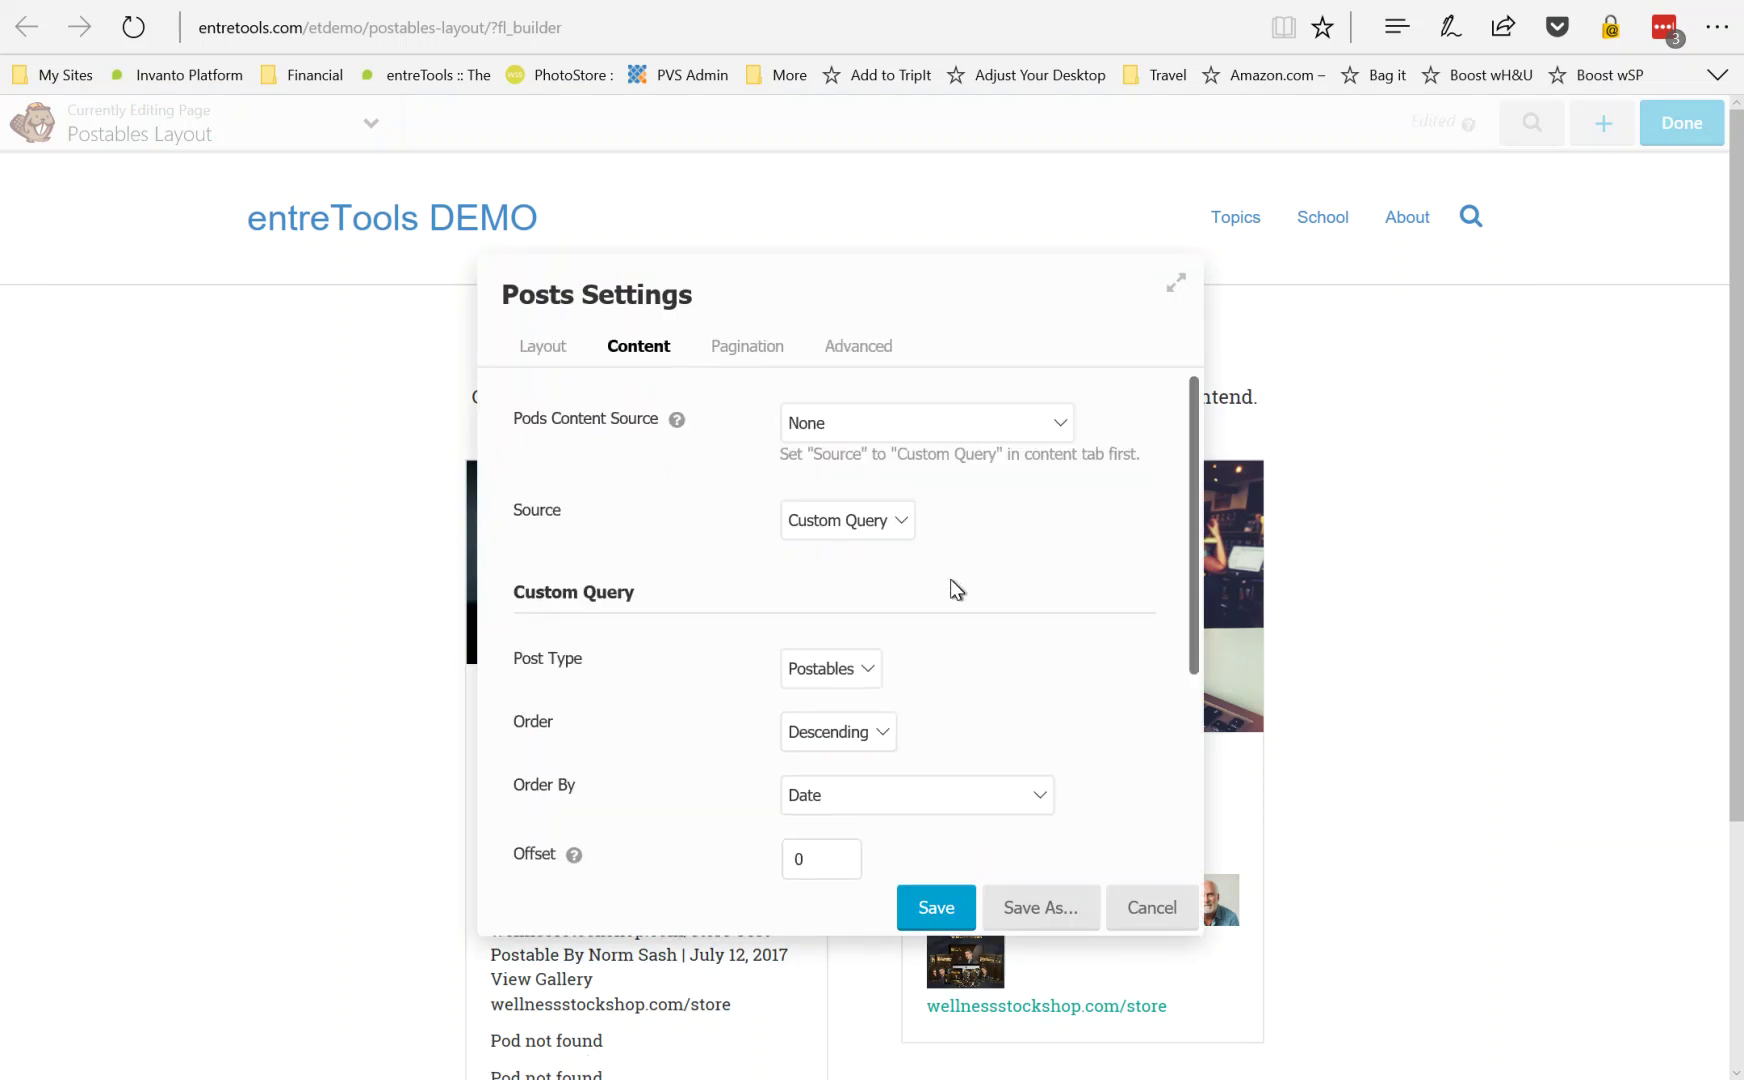
pyautogui.scroll(-2, 1014, 644)
pyautogui.scroll(2, 1000, 655)
pyautogui.click(570, 347)
pyautogui.click(855, 562)
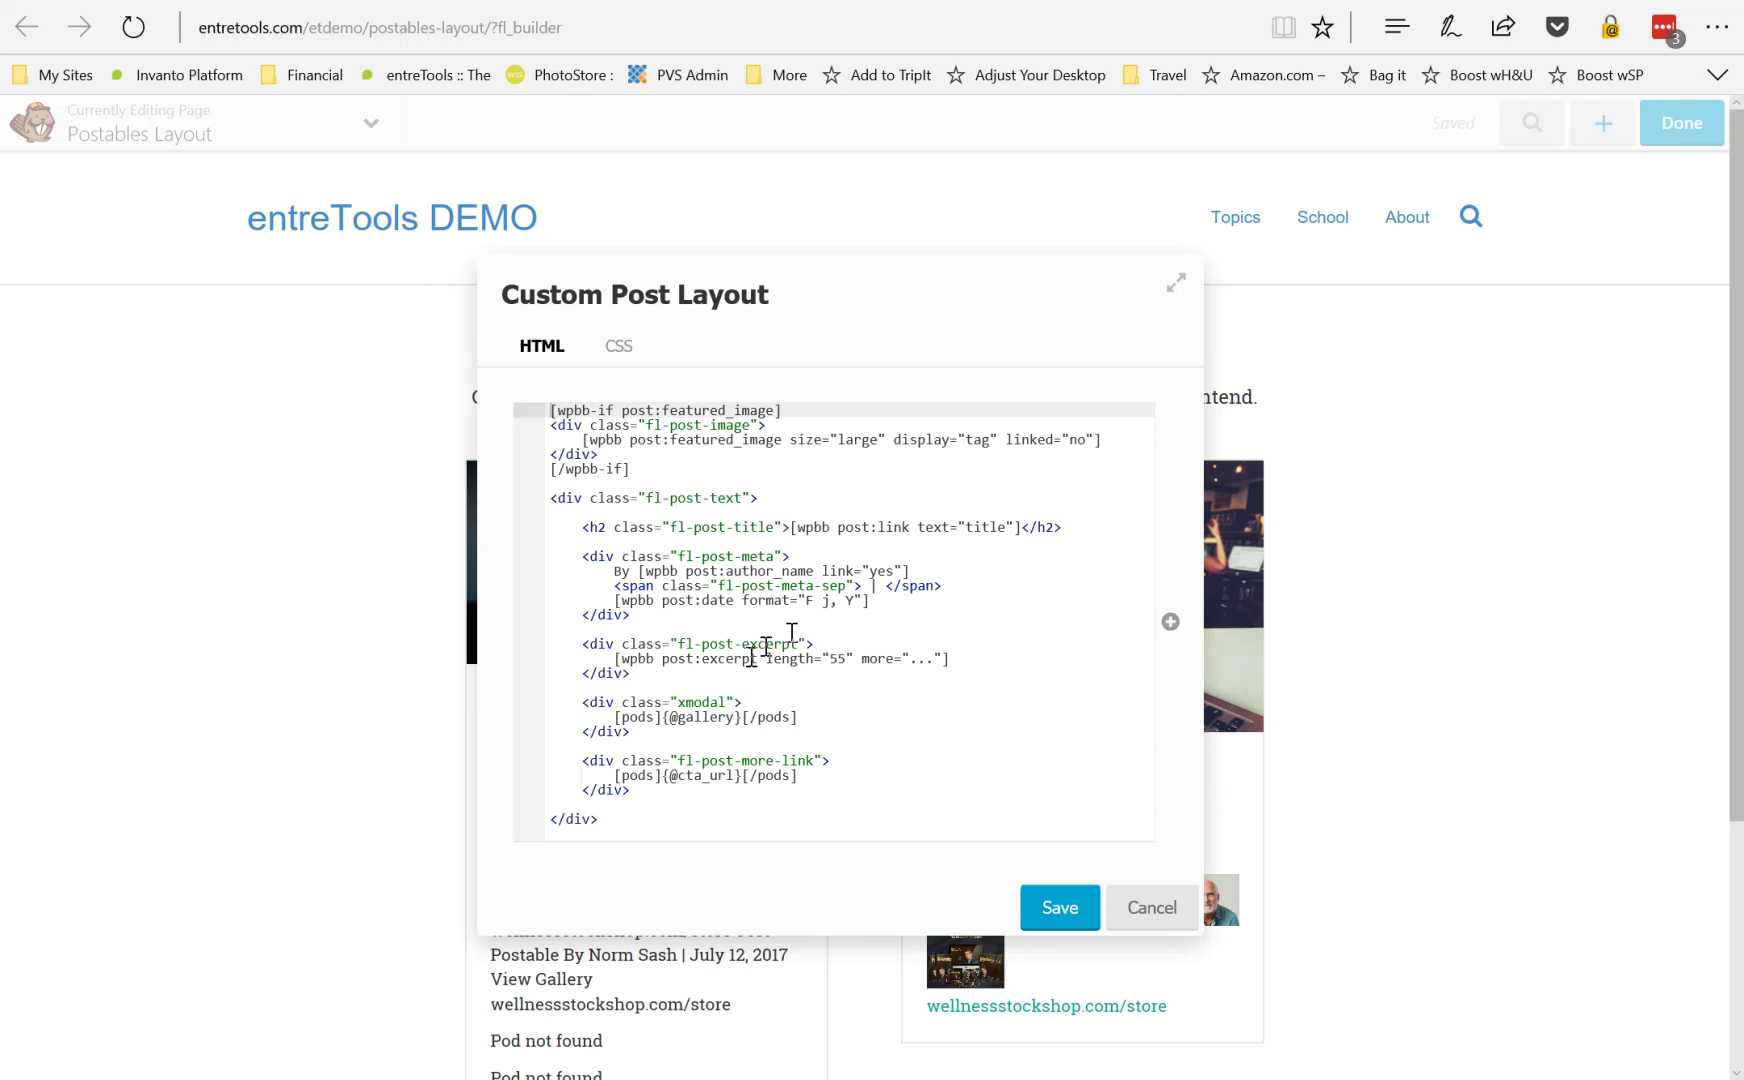